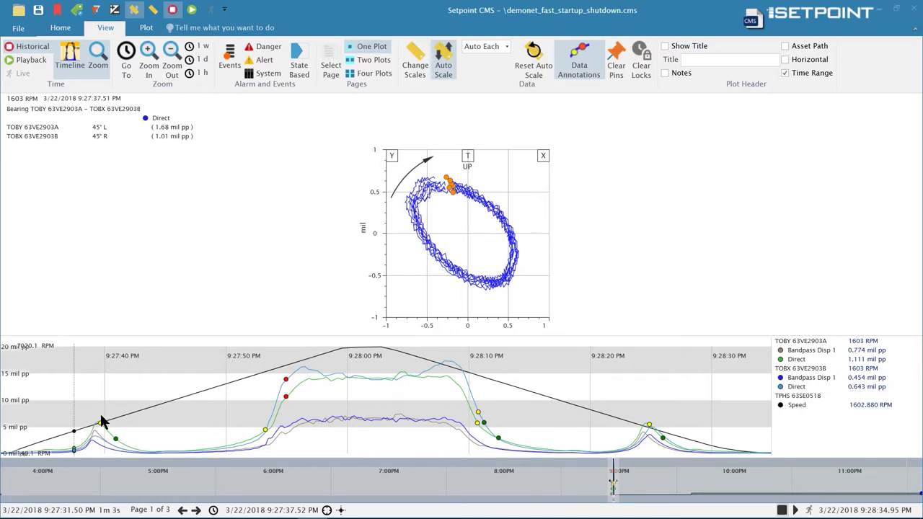
click(797, 509)
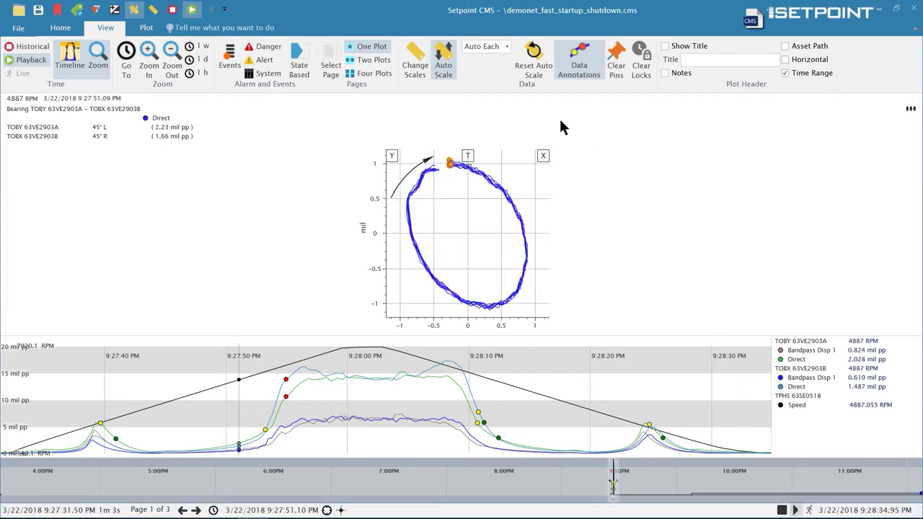
- Set Auto Scale to Auto All and reset the auto scaling twice to tighten the orbit axes
click(503, 46)
click(482, 61)
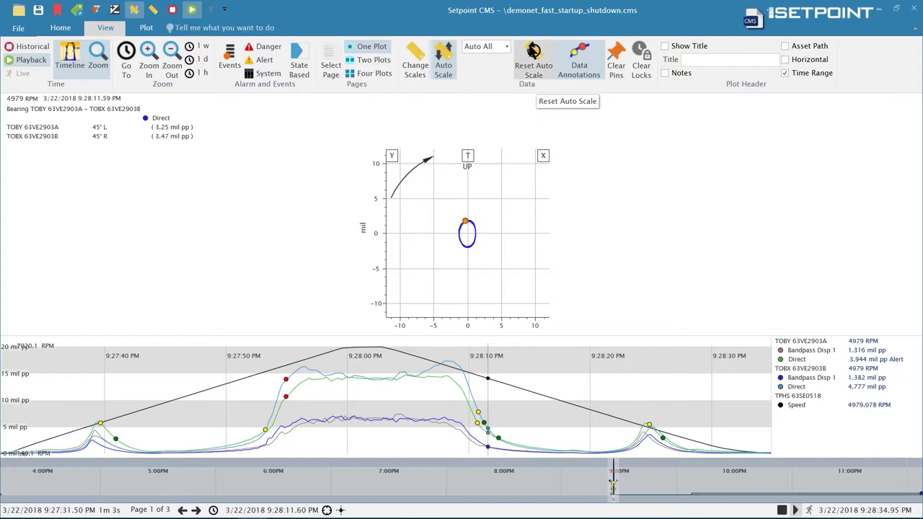
click(532, 58)
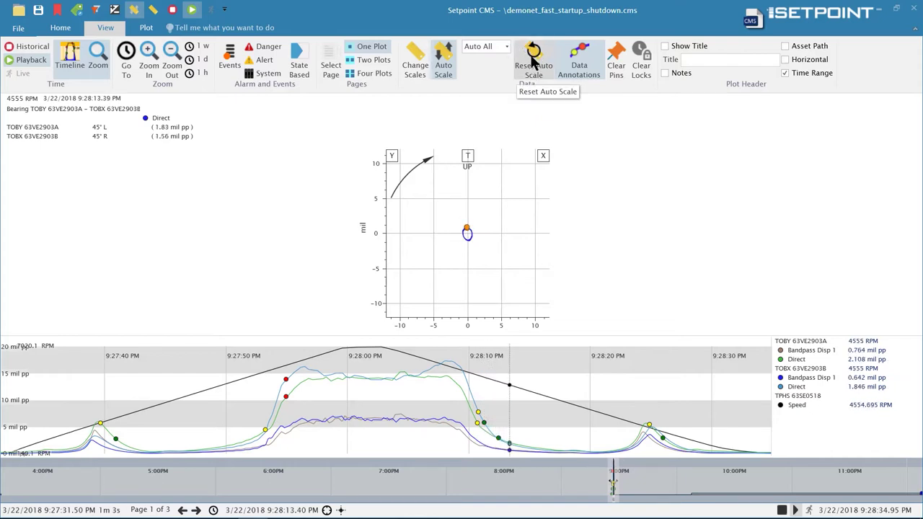
click(532, 57)
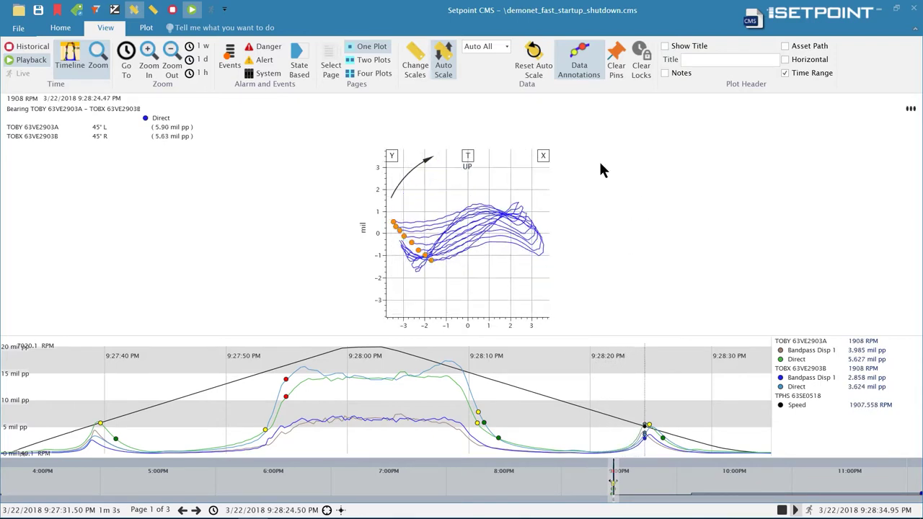
- Stop playback and open the Scales panel with only the Orbit Timebase section expanded
click(782, 510)
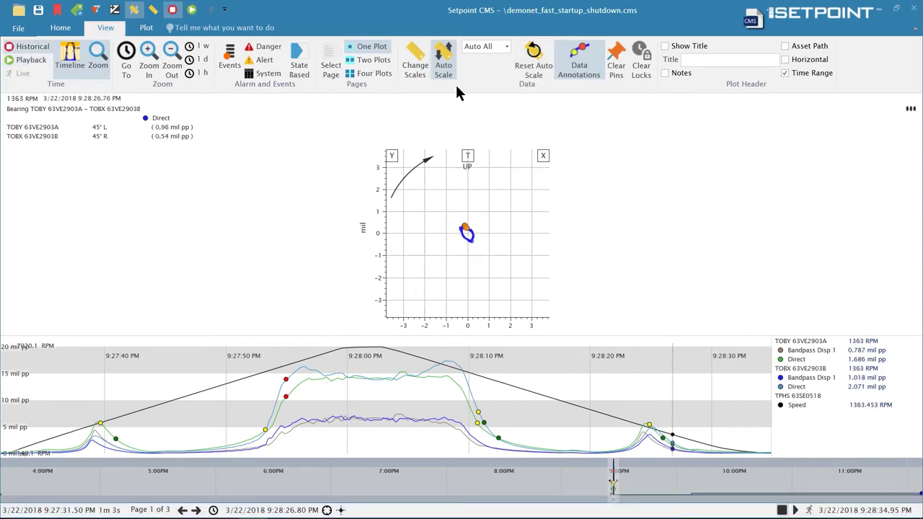
click(422, 65)
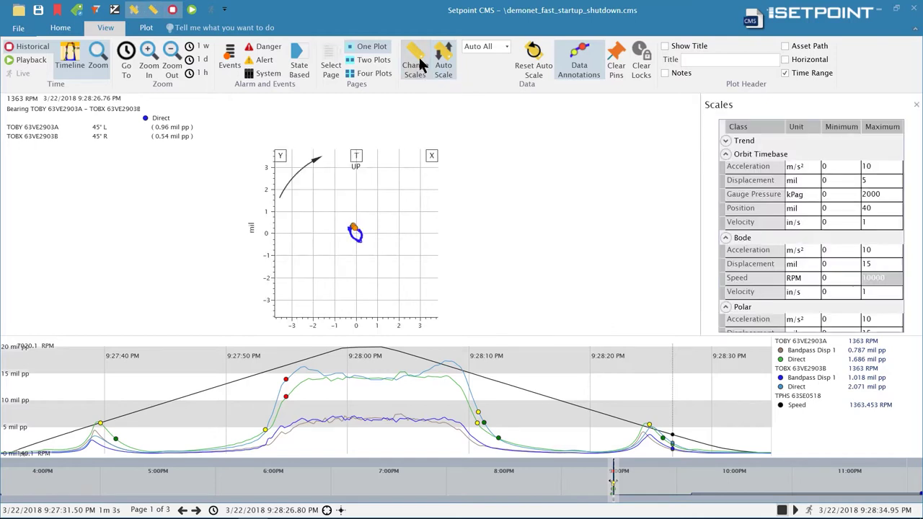
click(725, 154)
click(725, 167)
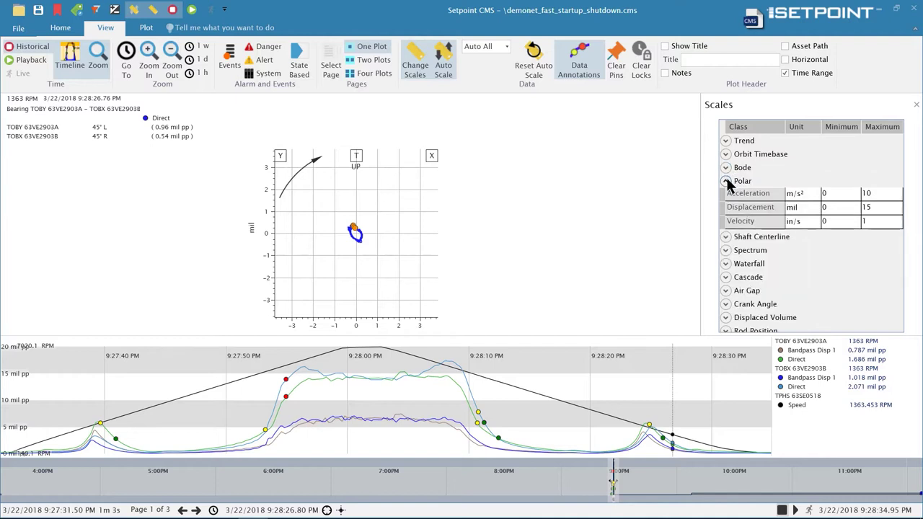
click(727, 181)
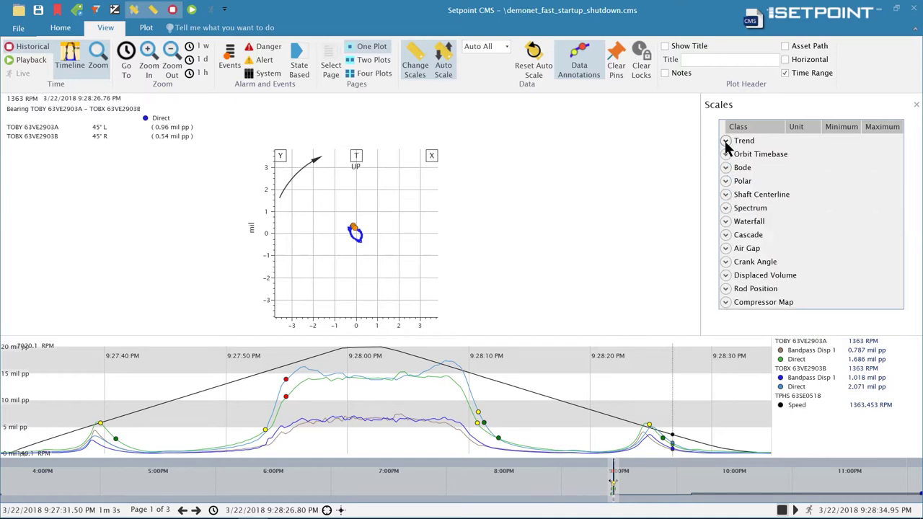
click(724, 155)
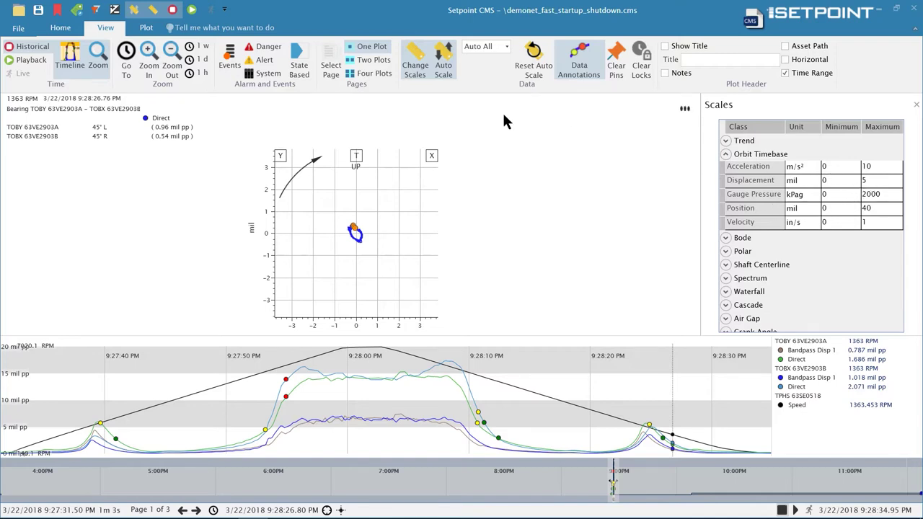
- Turn off Auto Scale and set the orbit displacement maximum to 2 mil
click(446, 66)
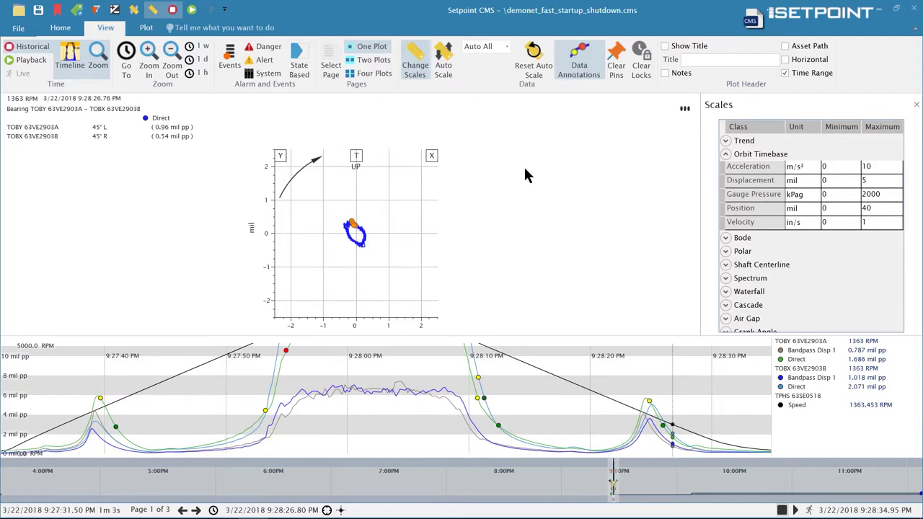
click(868, 182)
click(867, 181)
text(2)
key(Return)
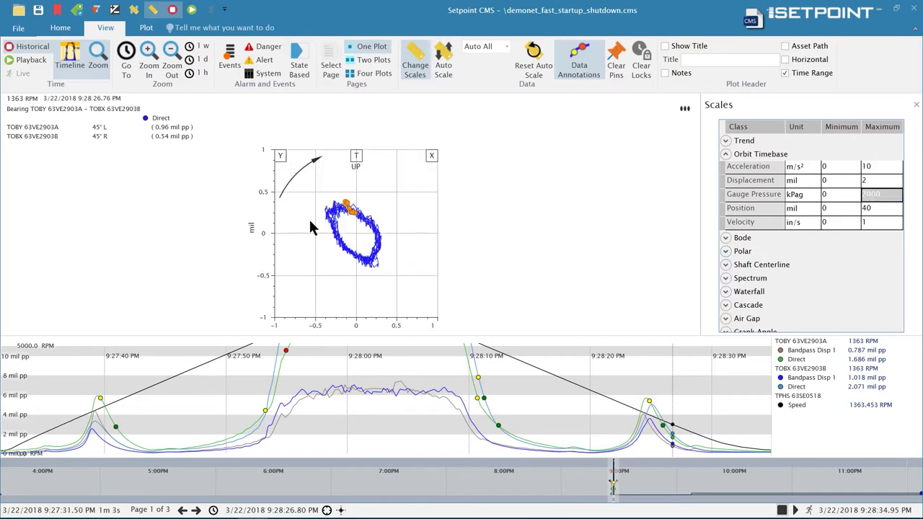
- Switch the layout to Two Plots, showing the Bode plot beside the orbit
click(60, 27)
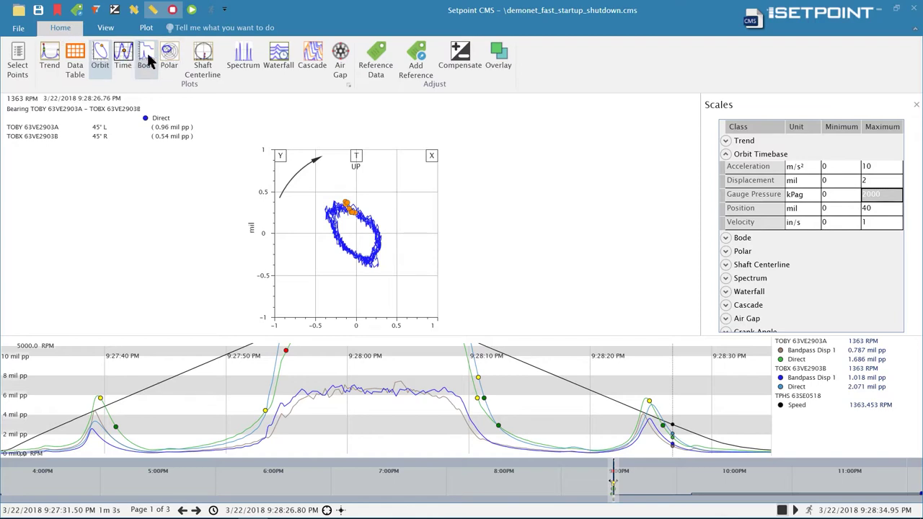
click(105, 27)
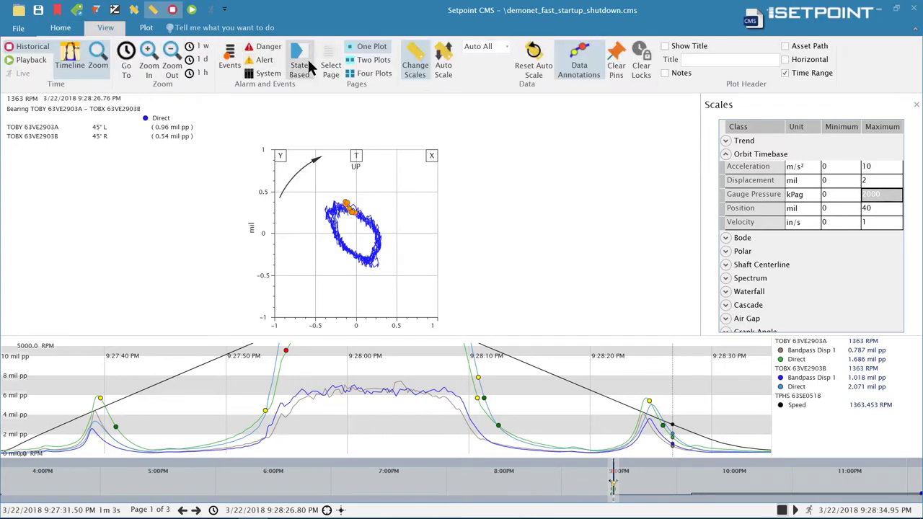
click(361, 60)
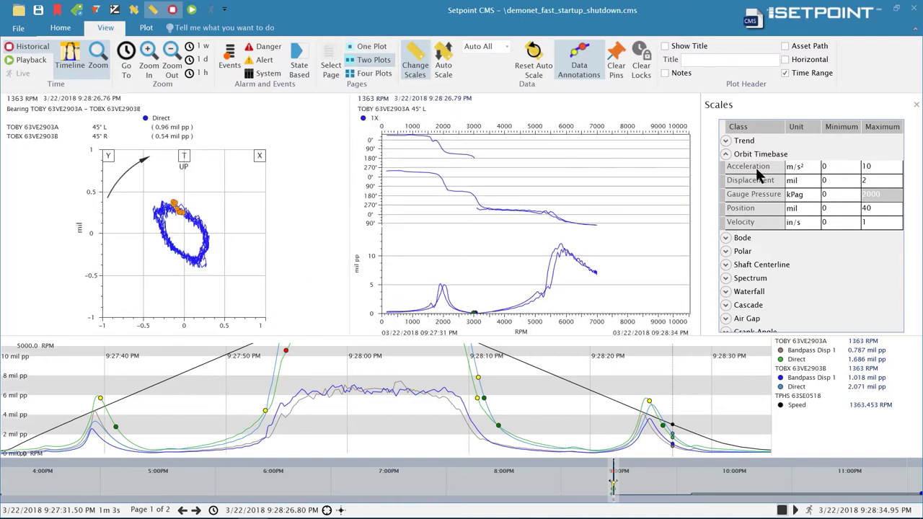
- Set the Bode displacement maximum in the Scales panel to 5 mil
click(726, 238)
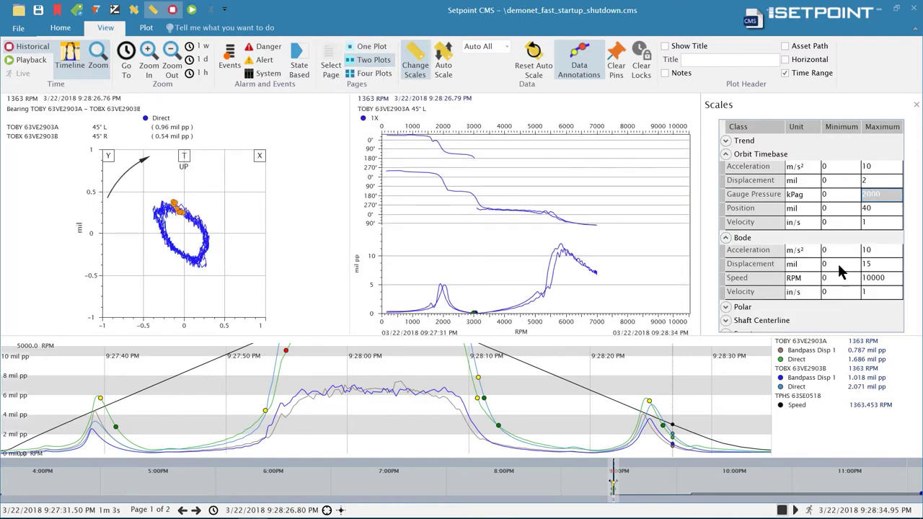
click(873, 266)
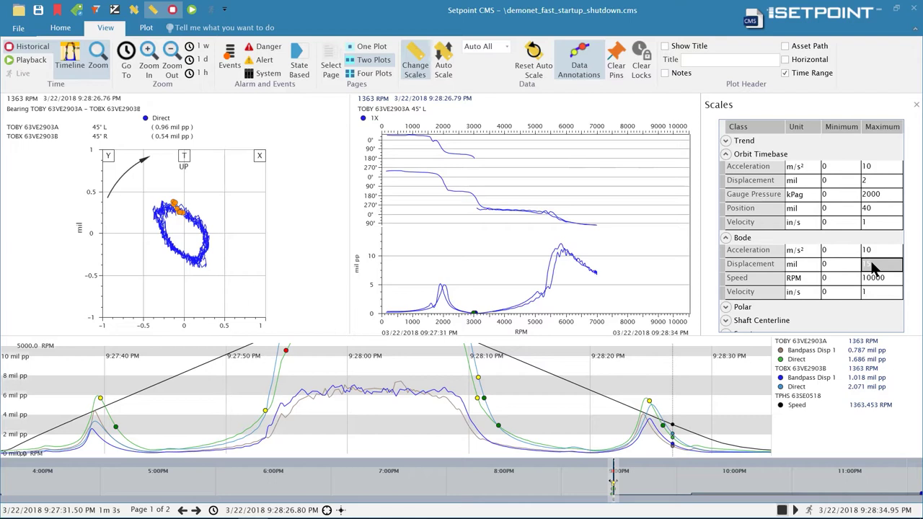
text(5)
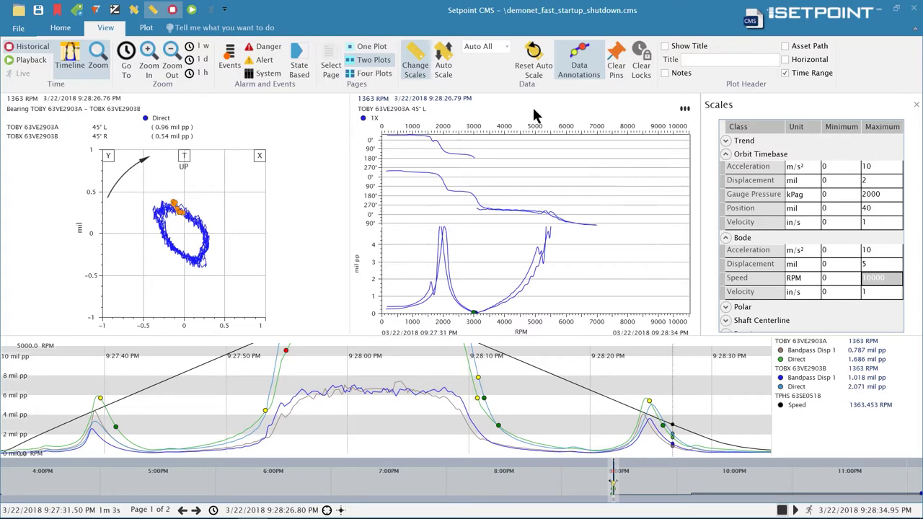
- Set the Bode plot's own maximum scale to 10 mil in its Settings
click(685, 113)
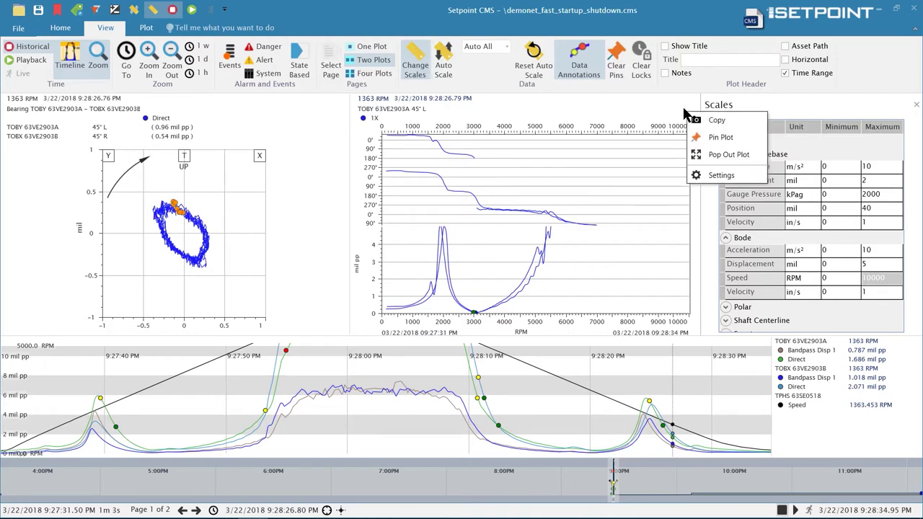
click(720, 176)
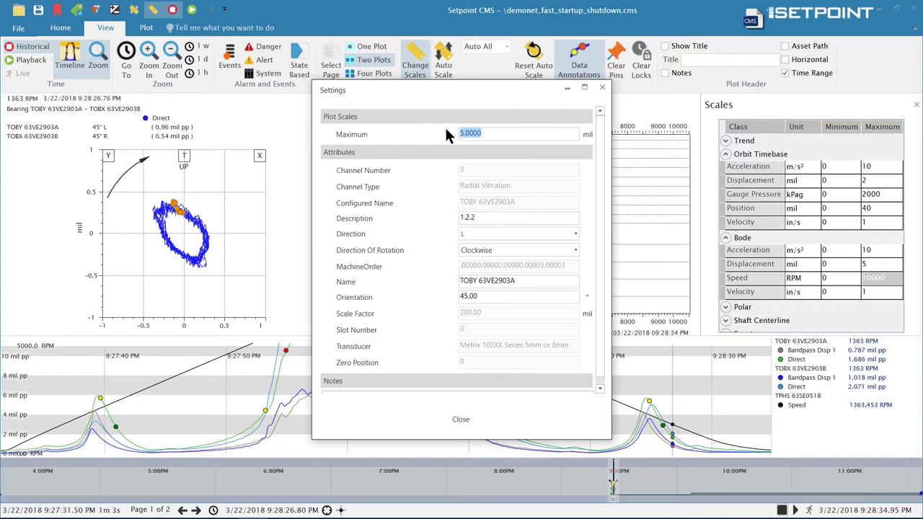
text(10)
key(Return)
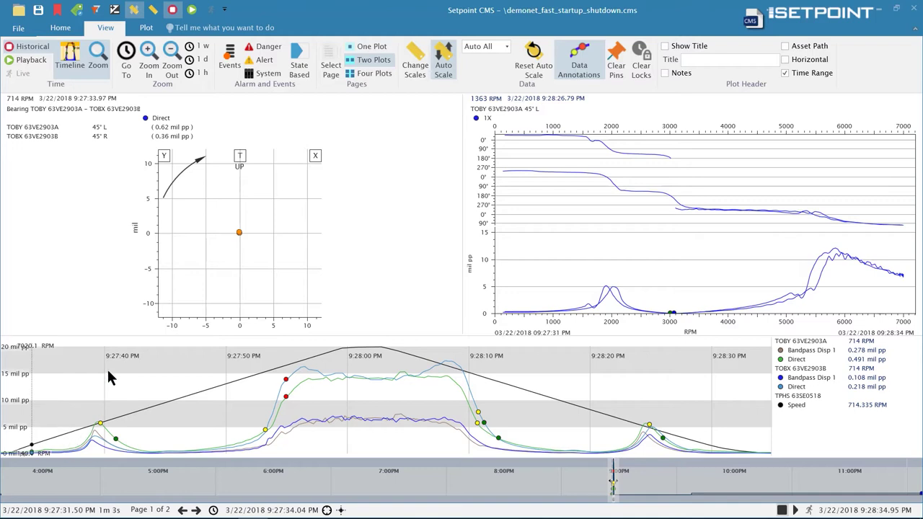
- Add a blue 'Startup' state at 9:27:34 PM on the speed and vibration trend
right_click(31, 389)
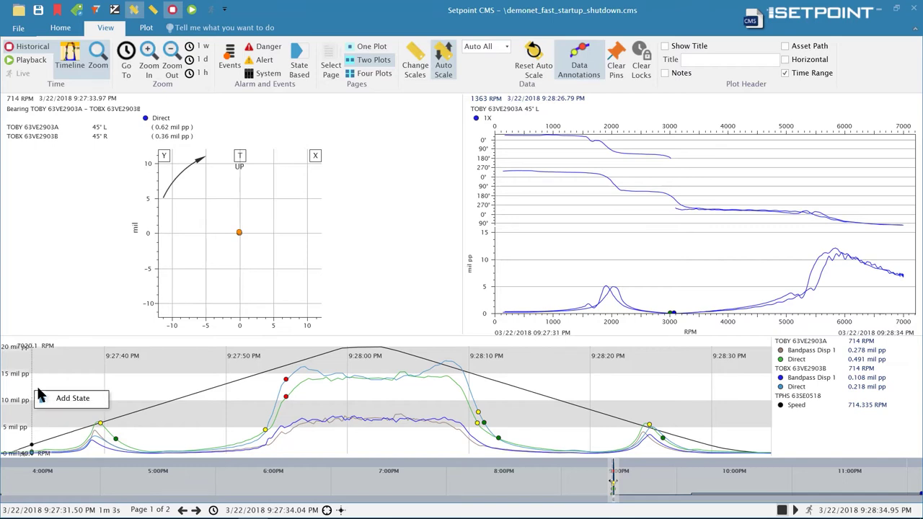
click(53, 399)
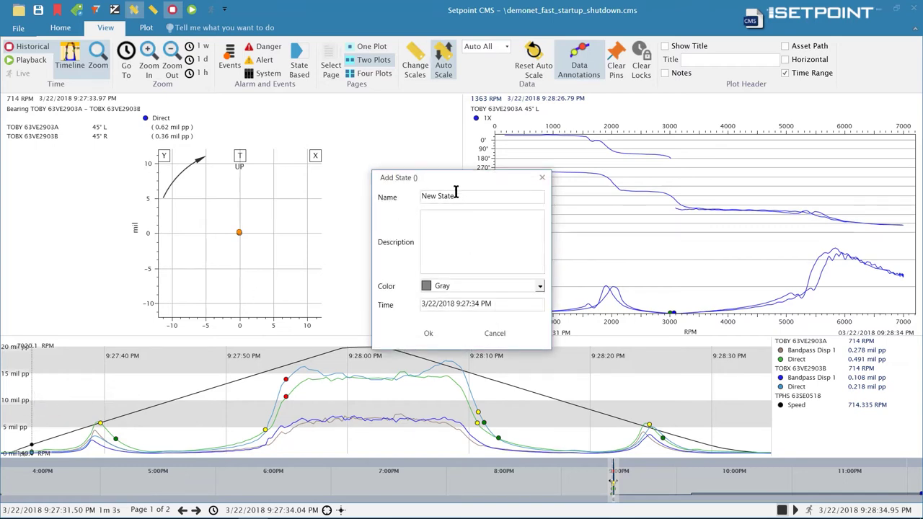
triple_click(427, 193)
text(Startup)
click(539, 286)
click(500, 307)
click(430, 334)
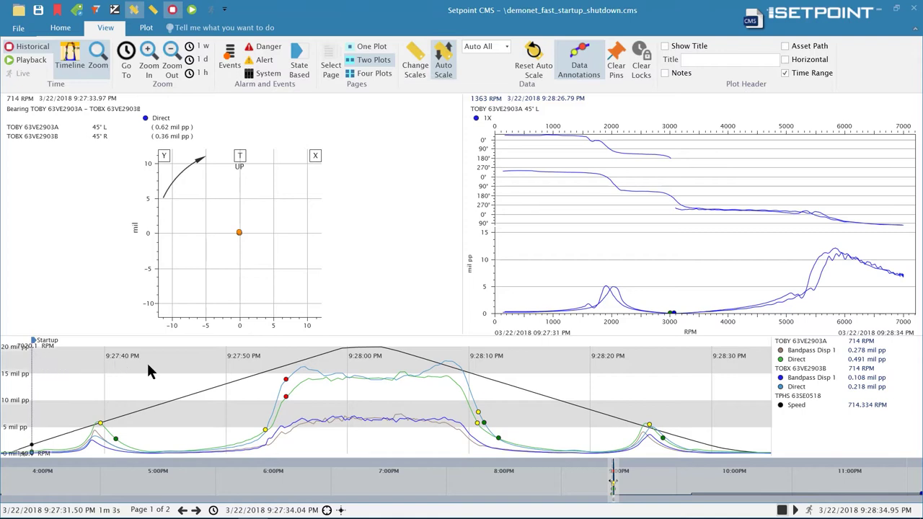
- Add an olive green 'Steady State' marker at about 9:28:00 on the trend
click(342, 355)
right_click(343, 368)
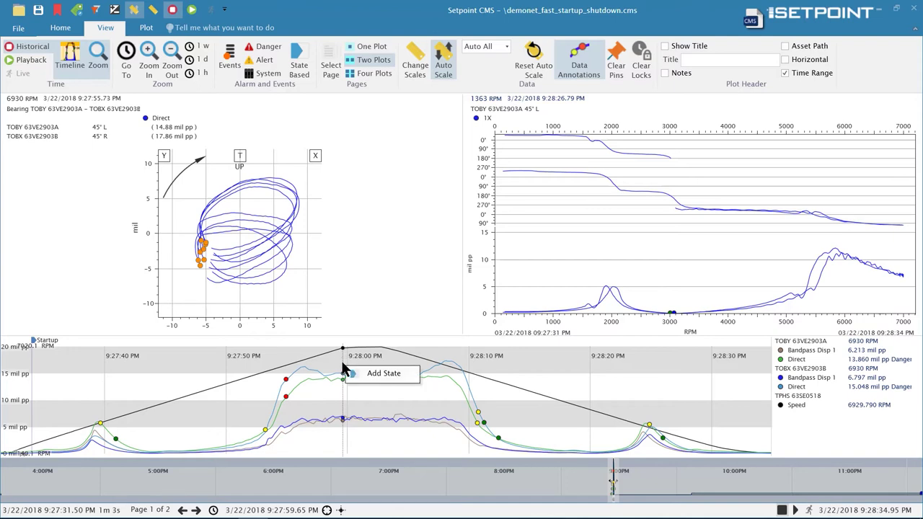
click(367, 373)
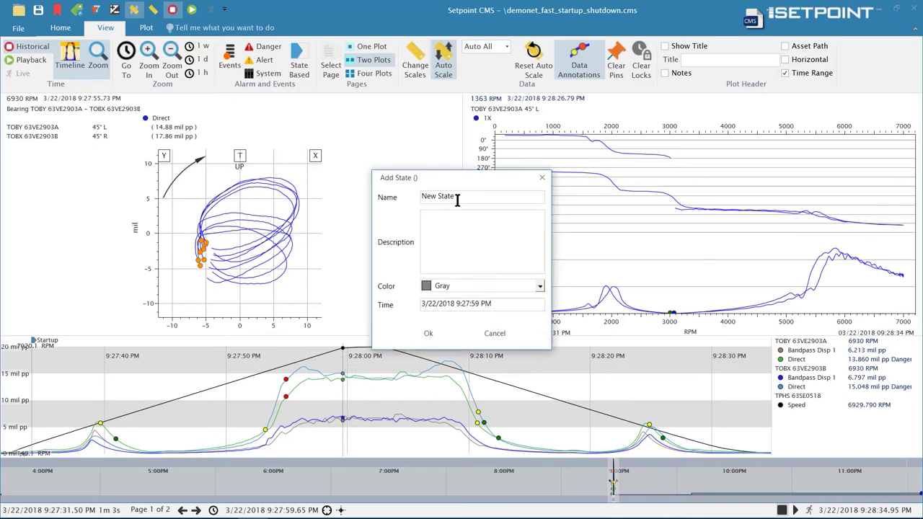
drag(458, 199, 381, 209)
text(Steady)
click(539, 286)
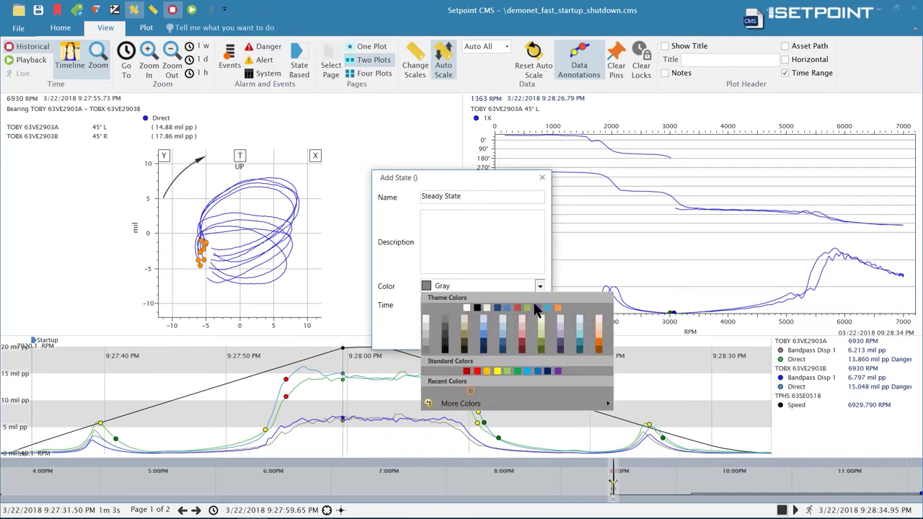
click(527, 307)
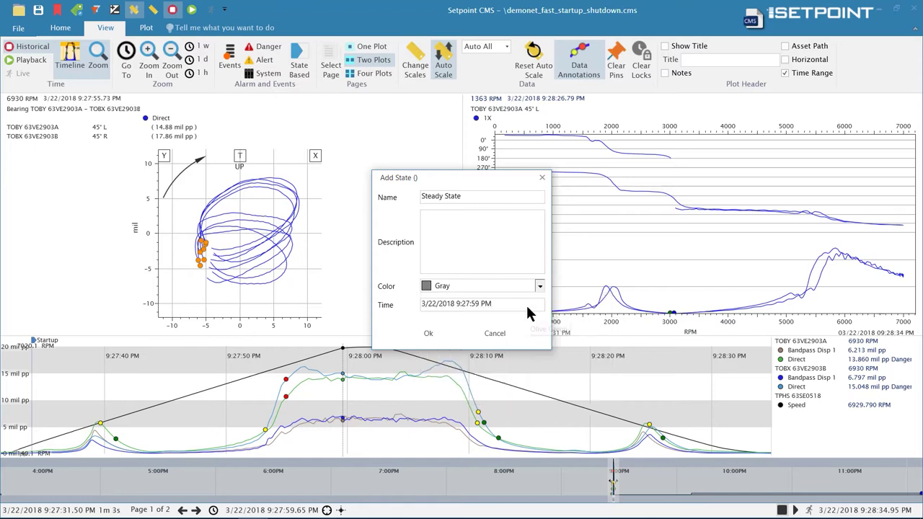
click(435, 335)
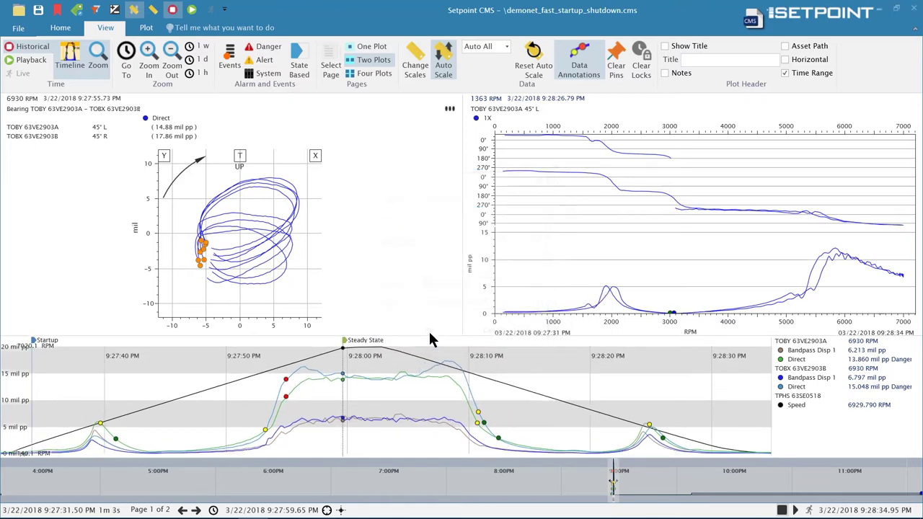
- Add a red 'Coast Down' state at 9:28:02 on the trend
click(382, 350)
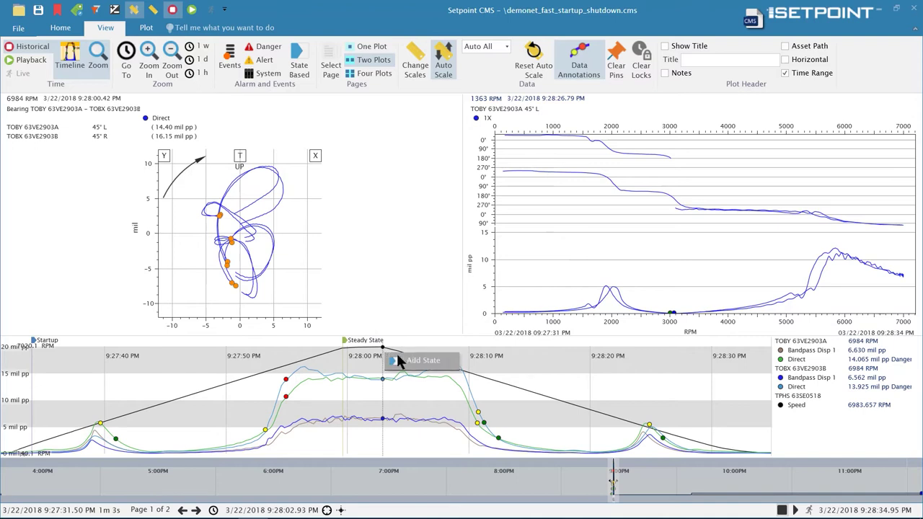
click(399, 360)
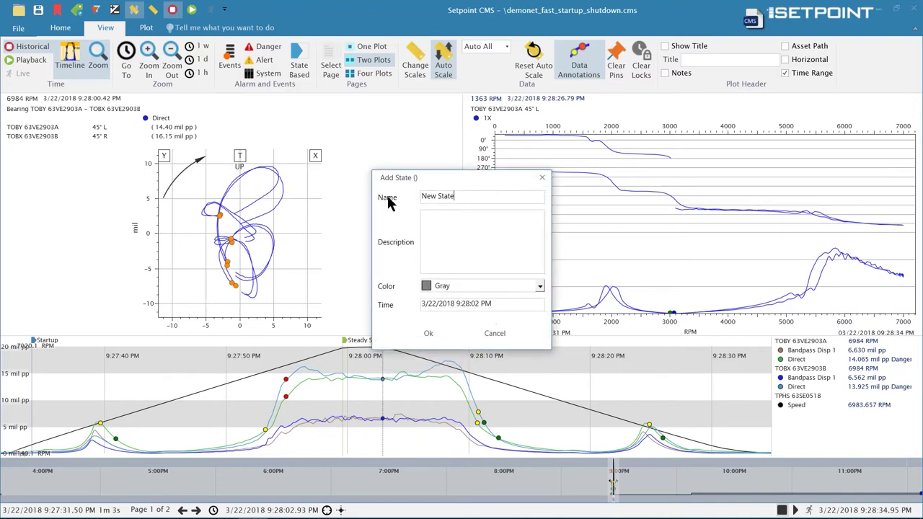
key(ctrl+a)
key(BackSpace)
text(Coast Down)
click(461, 287)
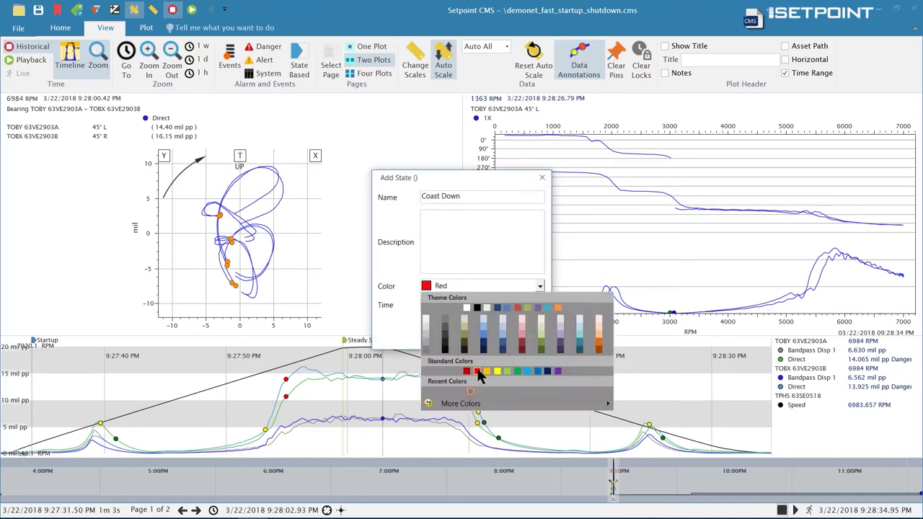
click(476, 372)
click(430, 335)
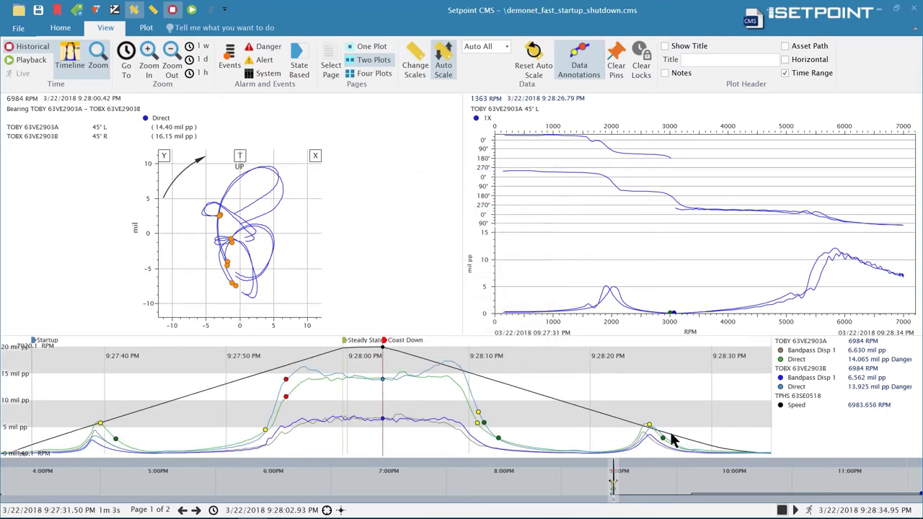
- Add an orange 'Slow Roll' state at 9:28:31 PM, then return the trend time to 9:27:51
click(729, 449)
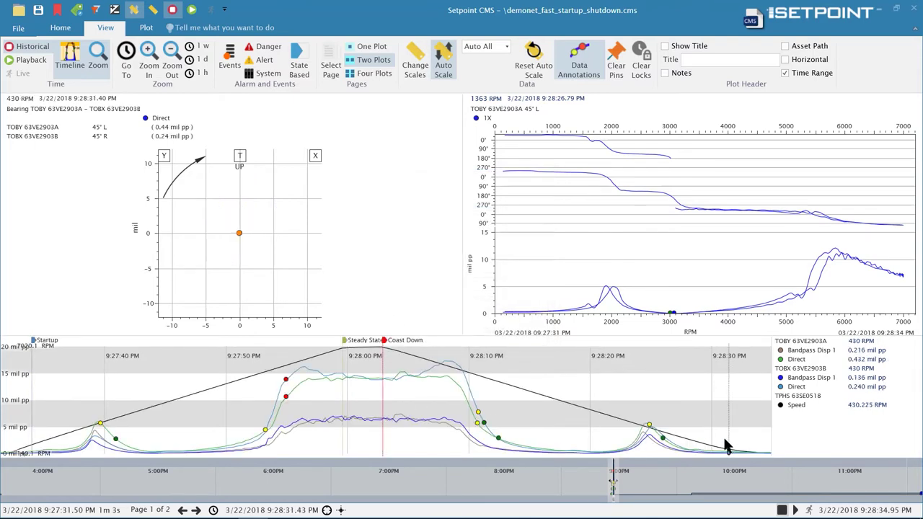
right_click(729, 447)
click(746, 450)
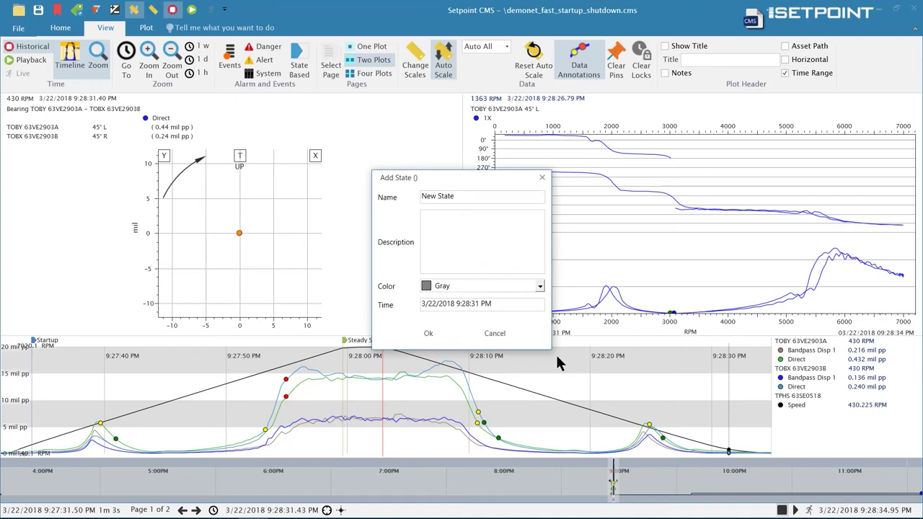
drag(460, 196, 373, 209)
text(Slow Roll)
click(539, 286)
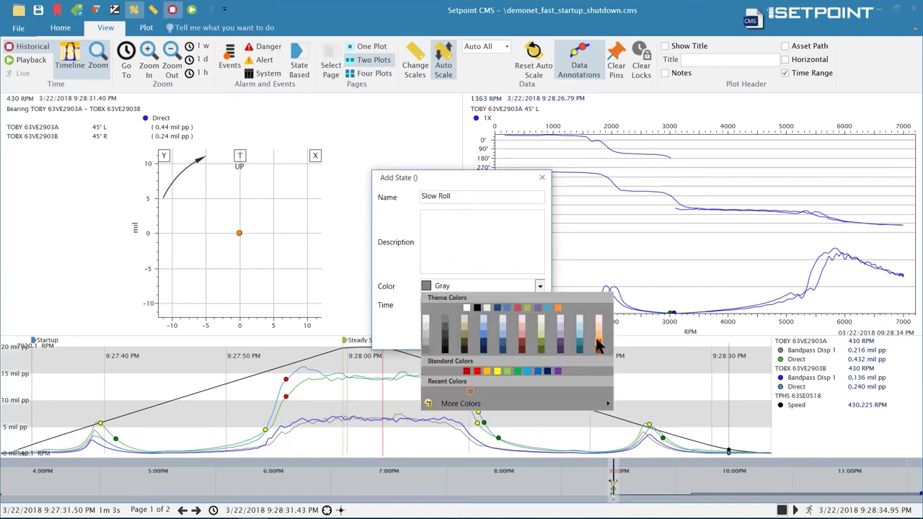
click(596, 343)
click(430, 333)
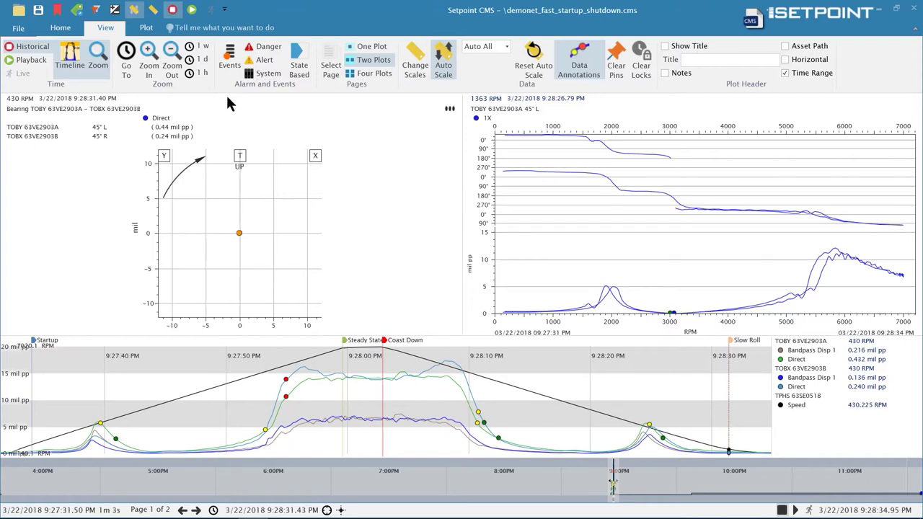
click(245, 382)
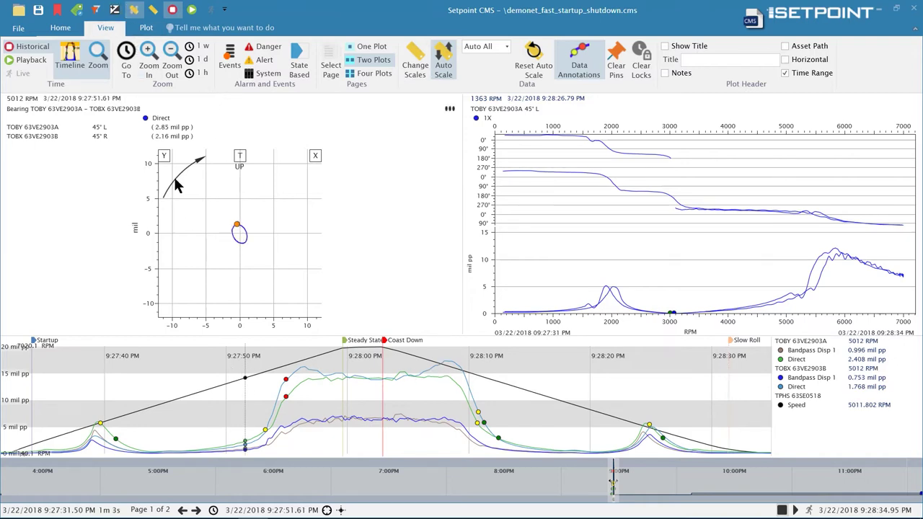
- Reset auto scaling to fit the orbit ellipse and switch to State Based colouring
click(532, 59)
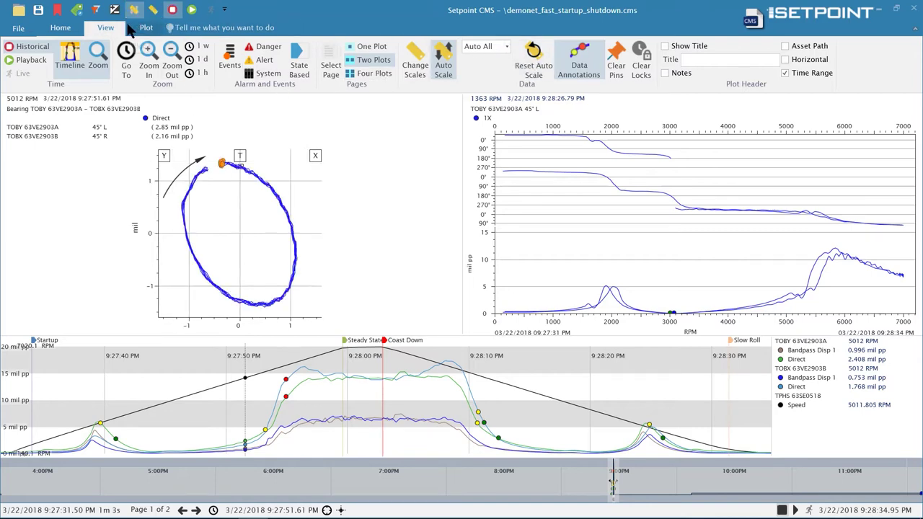
click(299, 62)
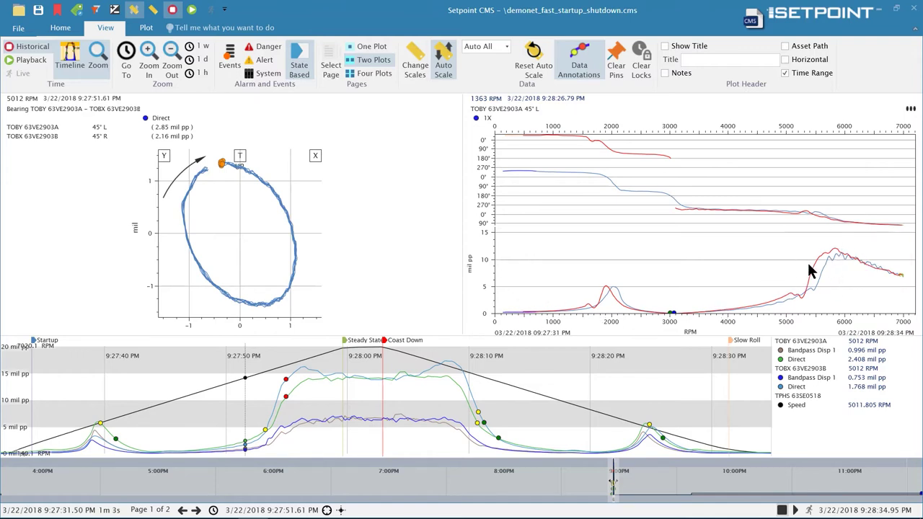
- Read Startup and Coast Down Bode values near 6691, 3822, 3000, 2197 and 2015 RPM
click(883, 269)
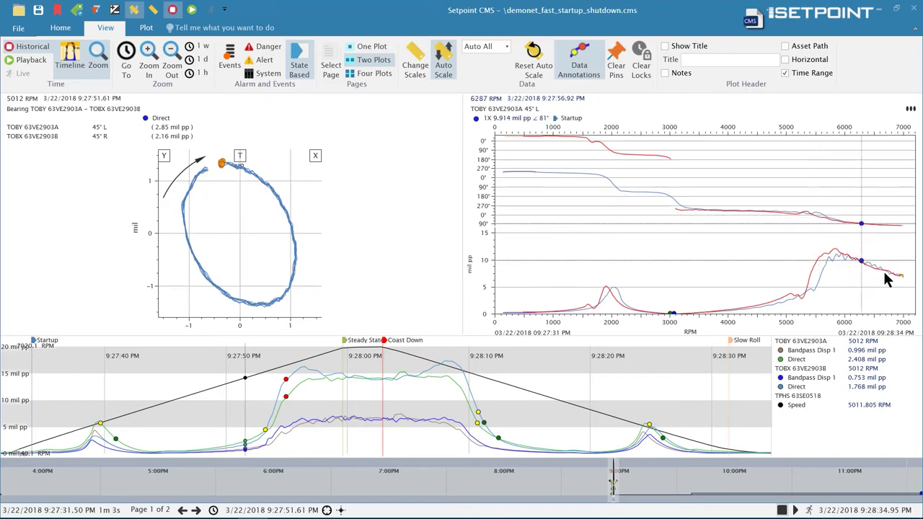
click(791, 294)
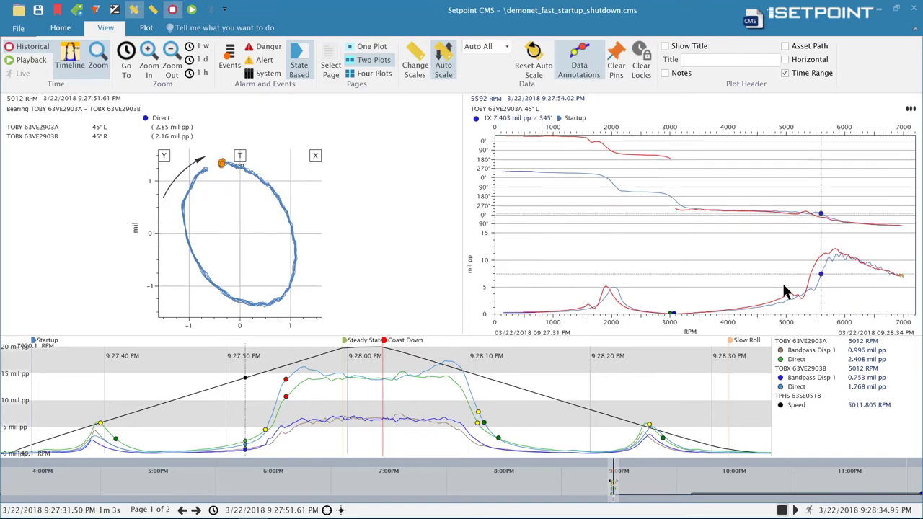
click(717, 297)
click(671, 312)
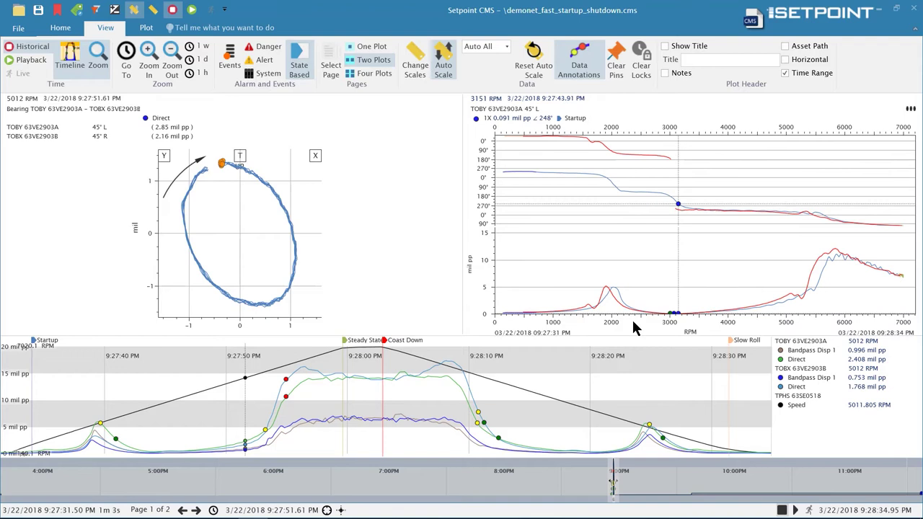
click(617, 301)
click(613, 296)
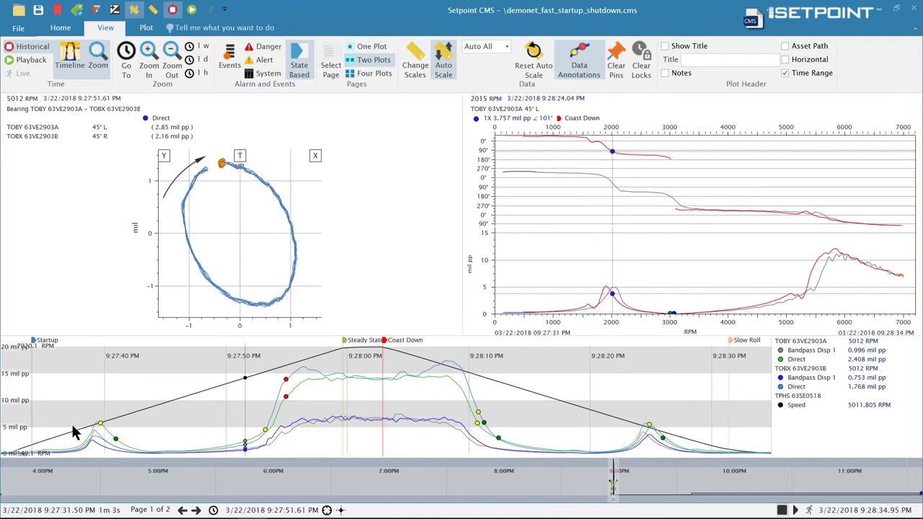
- Step the trend time between 9:27:55 and 9:28:01, settling at 9:27:55.73
click(317, 364)
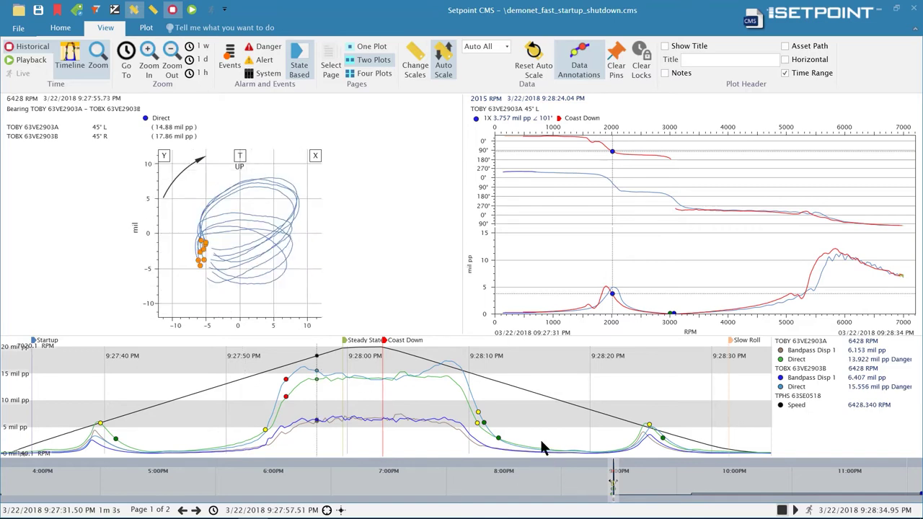
click(352, 358)
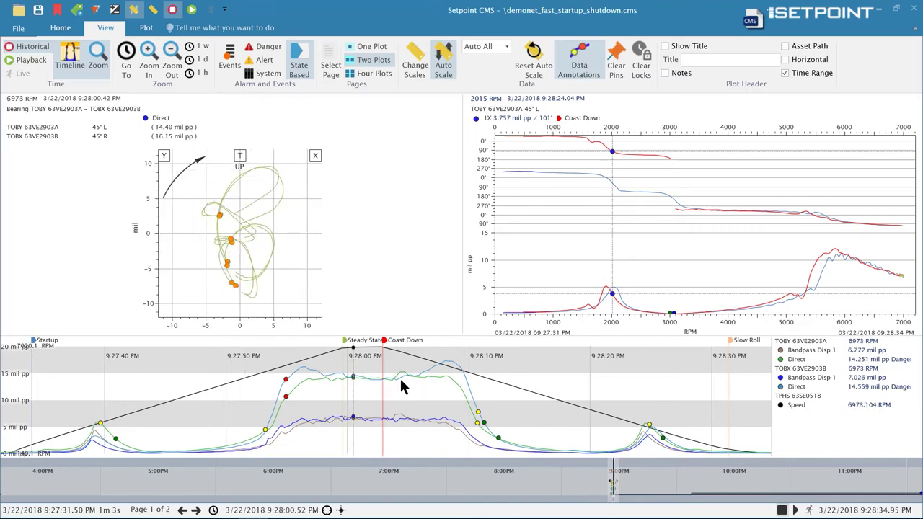
click(399, 377)
click(365, 373)
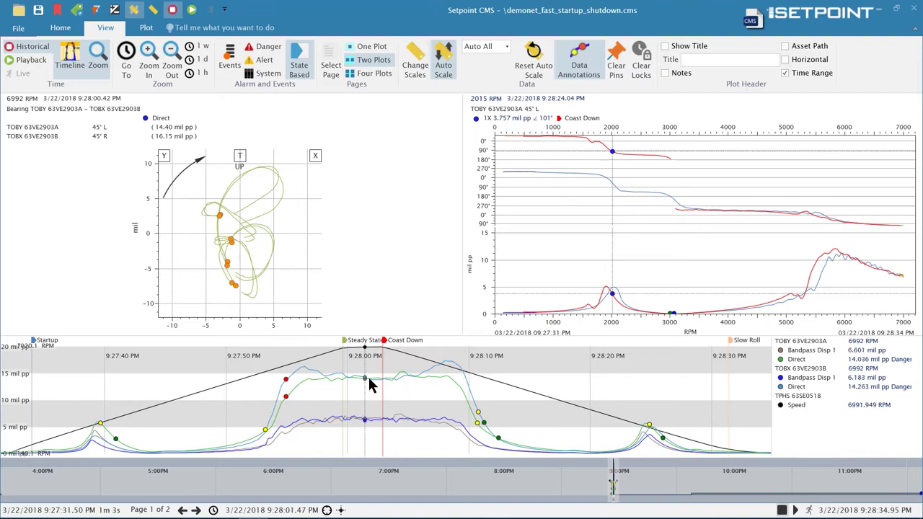
click(399, 380)
click(316, 380)
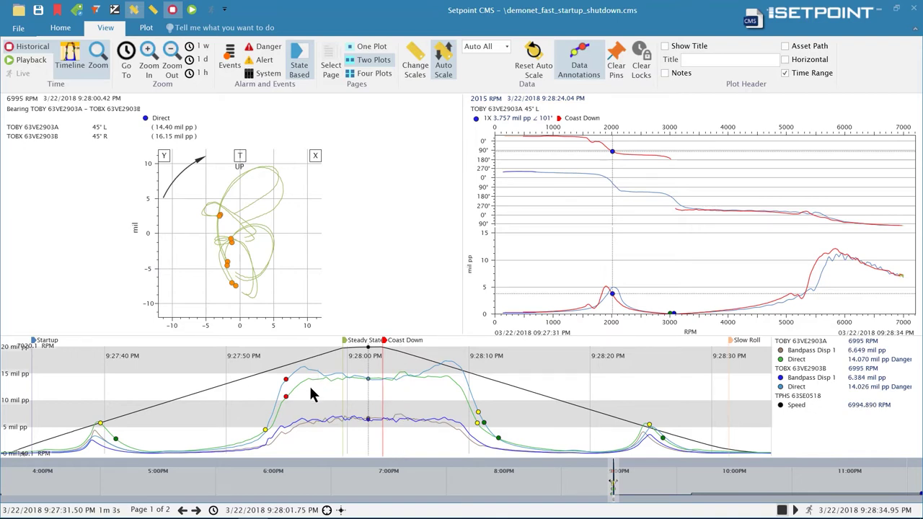
click(60, 27)
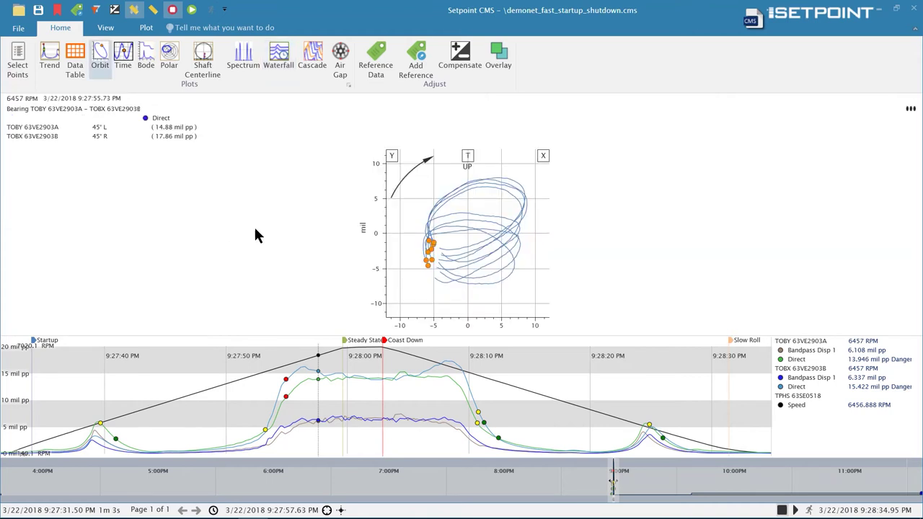
- Pop the bearing orbit plot out into its own full-size window via Pop Out Plot
click(910, 114)
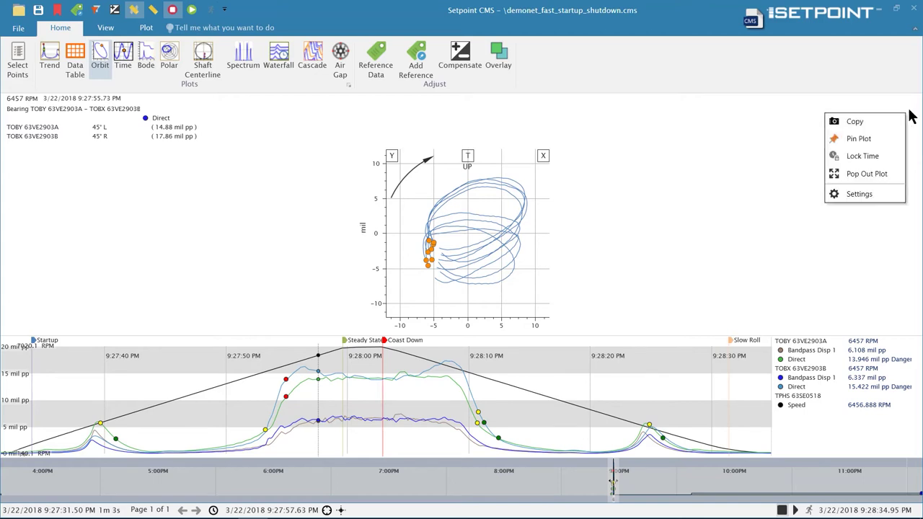
click(703, 134)
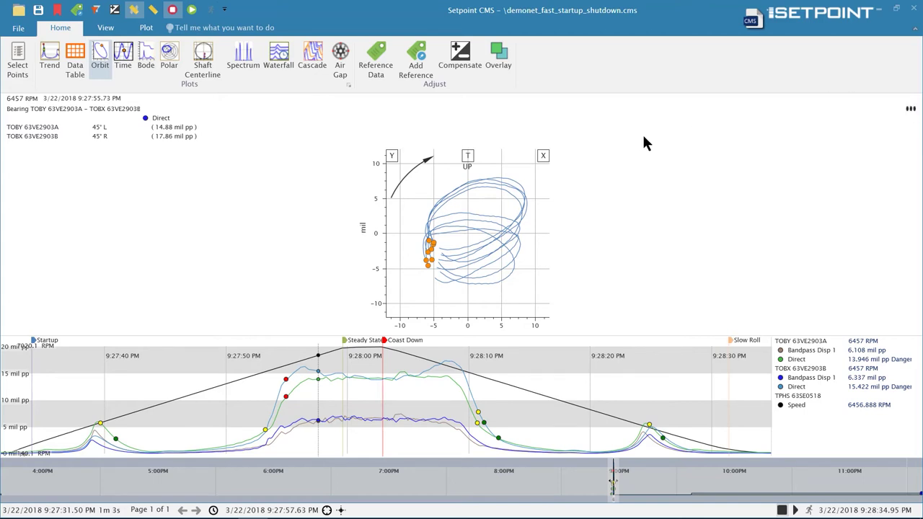
right_click(625, 141)
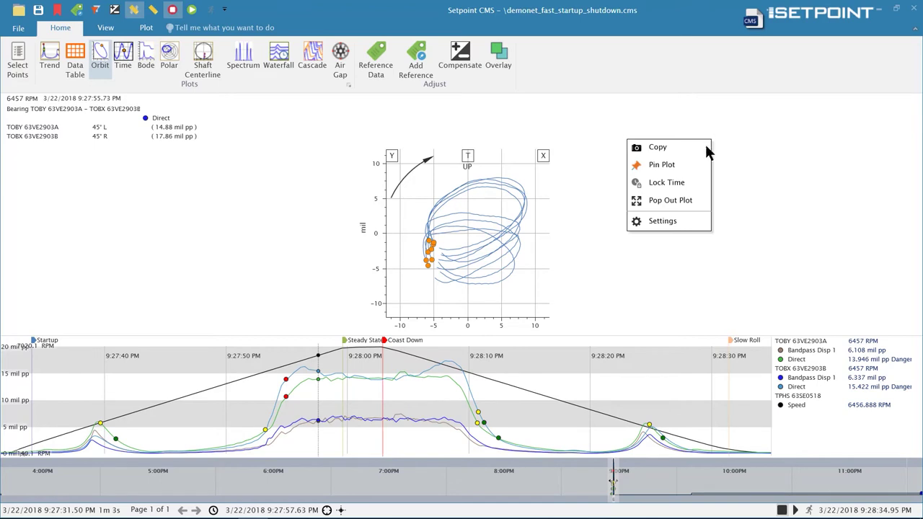
click(828, 137)
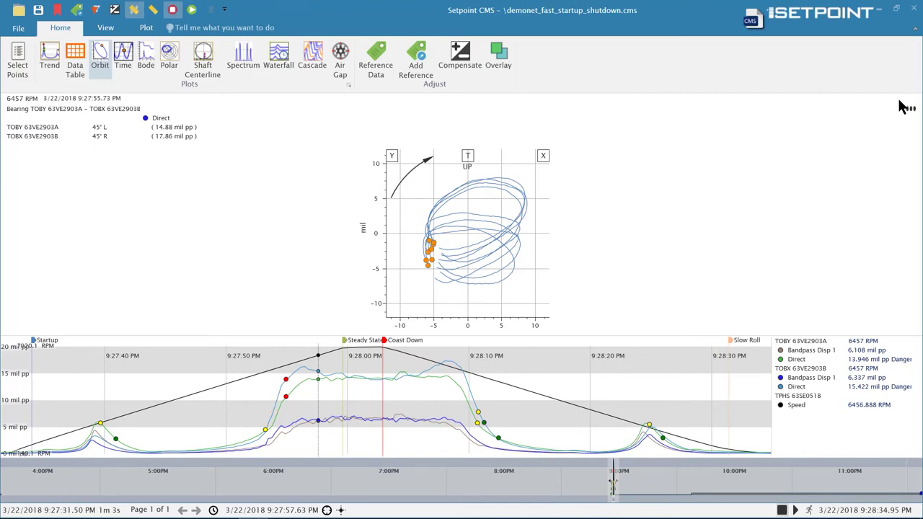
right_click(624, 132)
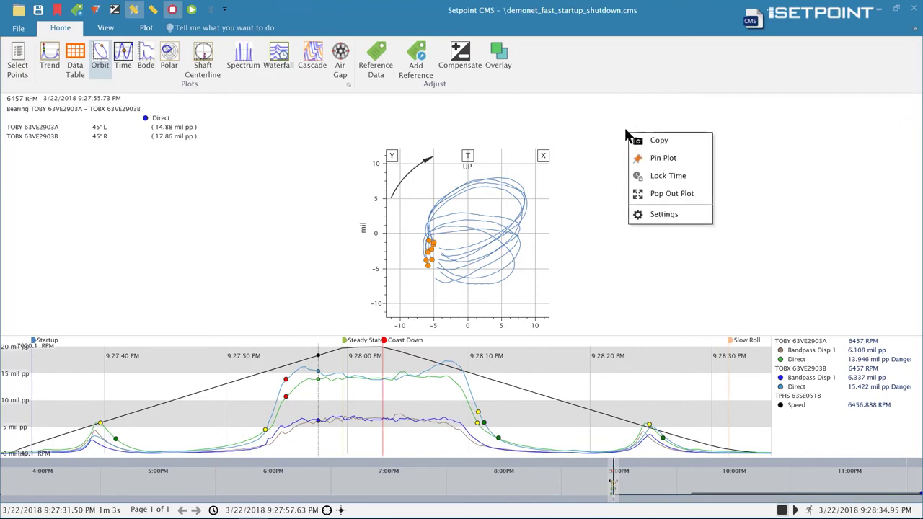
click(662, 195)
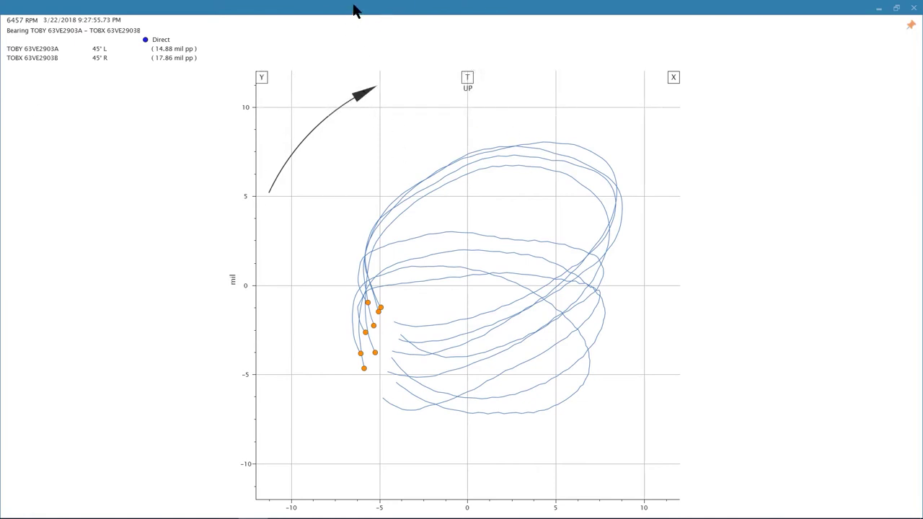
- Shrink the popped-out orbit into a smaller floating window and set the trend time to 9:27:53
drag(353, 10, 441, 166)
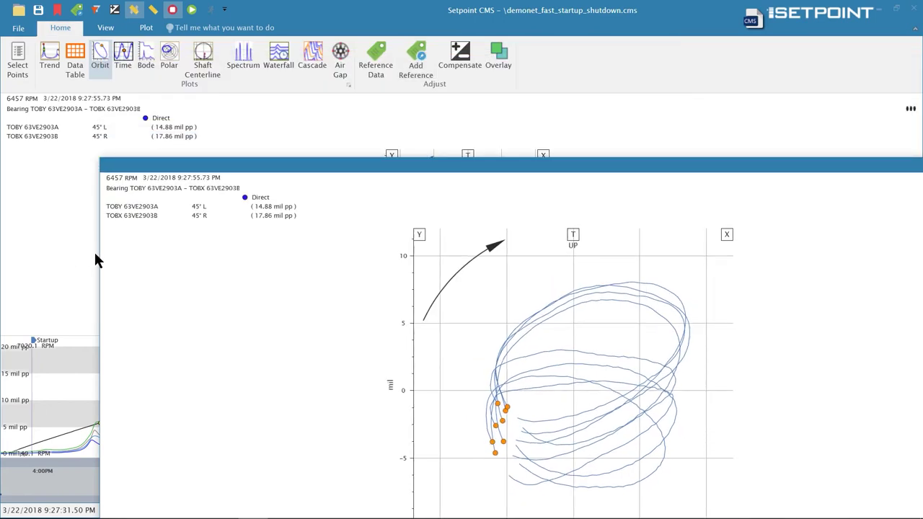
drag(100, 259, 419, 255)
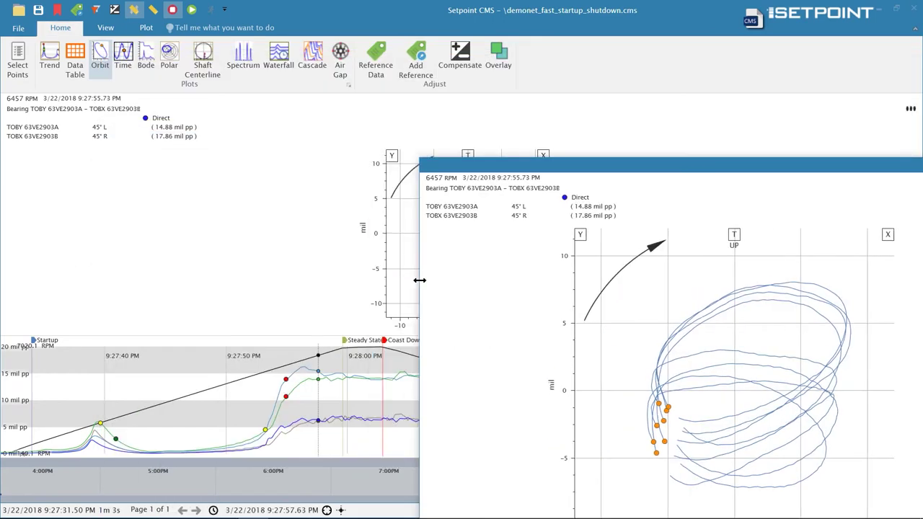
drag(635, 173, 754, 106)
drag(234, 381, 131, 395)
click(272, 401)
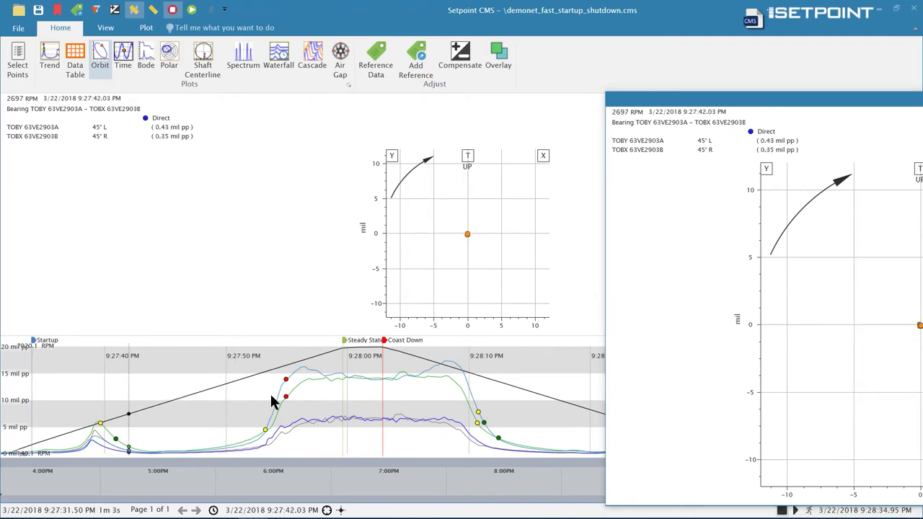
- Switch the main view to time waveform plots and move the floating orbit window aside
click(105, 27)
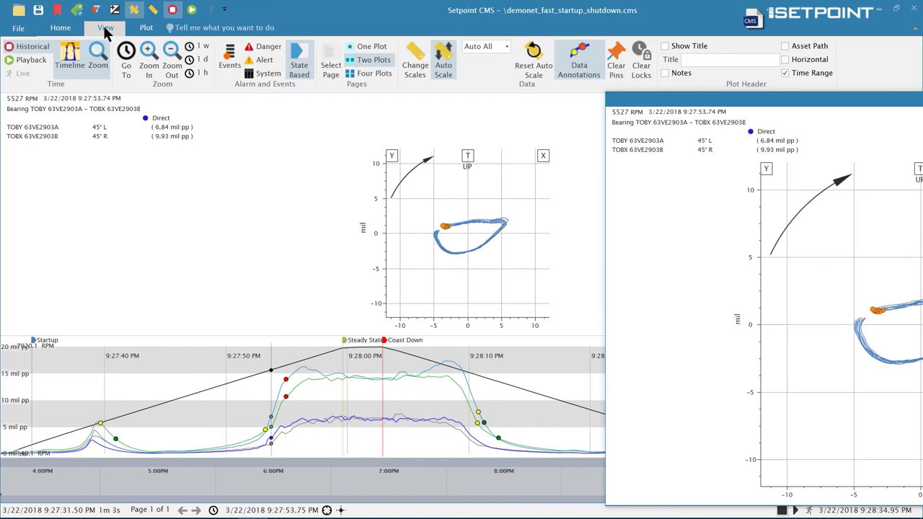
click(61, 27)
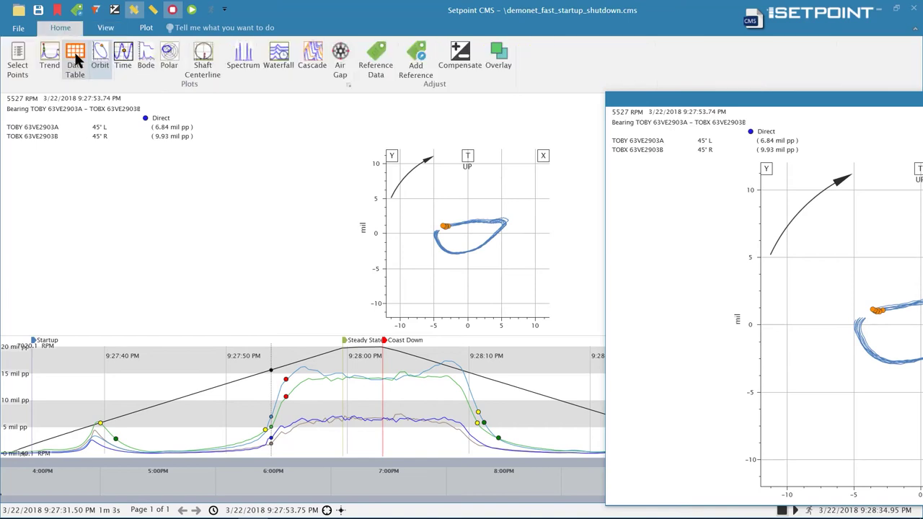
click(120, 58)
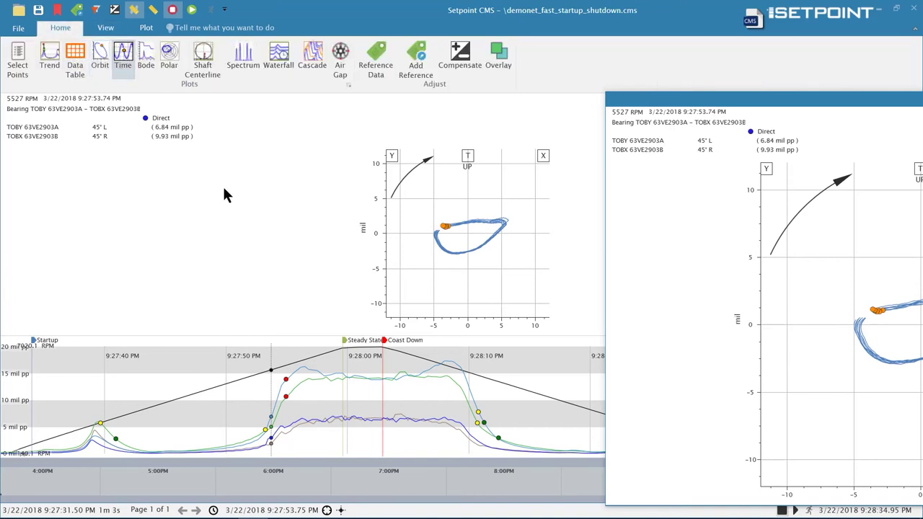
drag(735, 108, 281, 92)
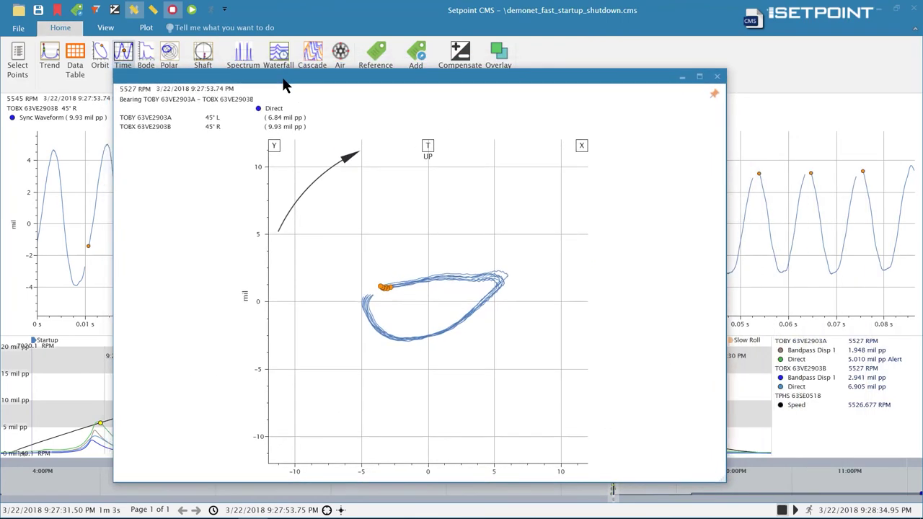
- Close the orbit window, lock the left waveform's time, and load TOBX 45° R on the right
click(724, 79)
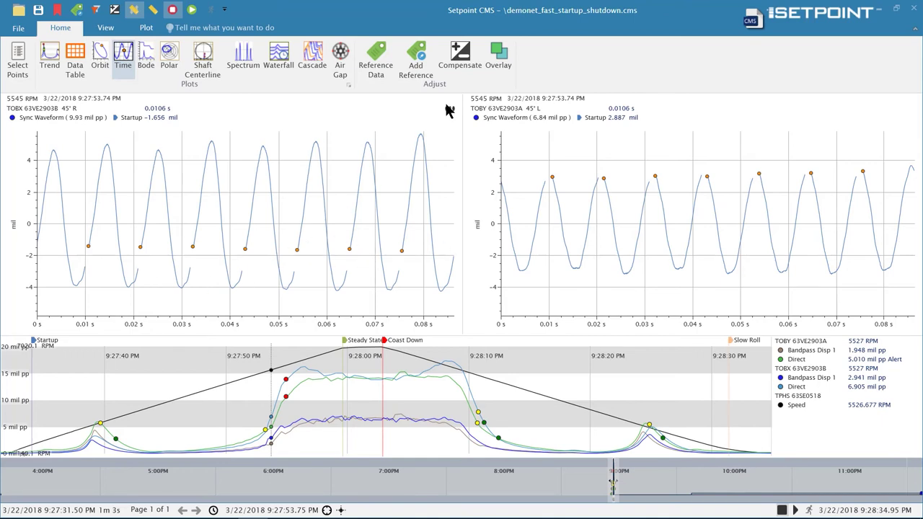
right_click(387, 120)
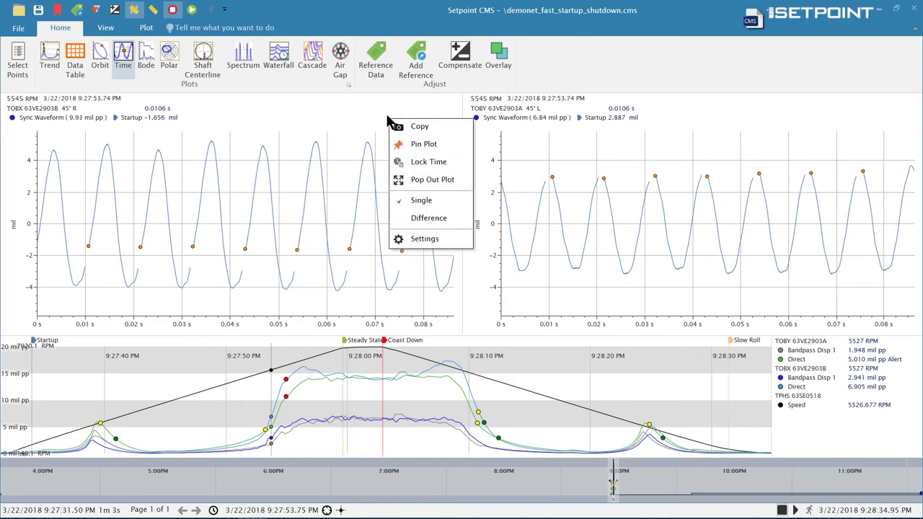
click(418, 162)
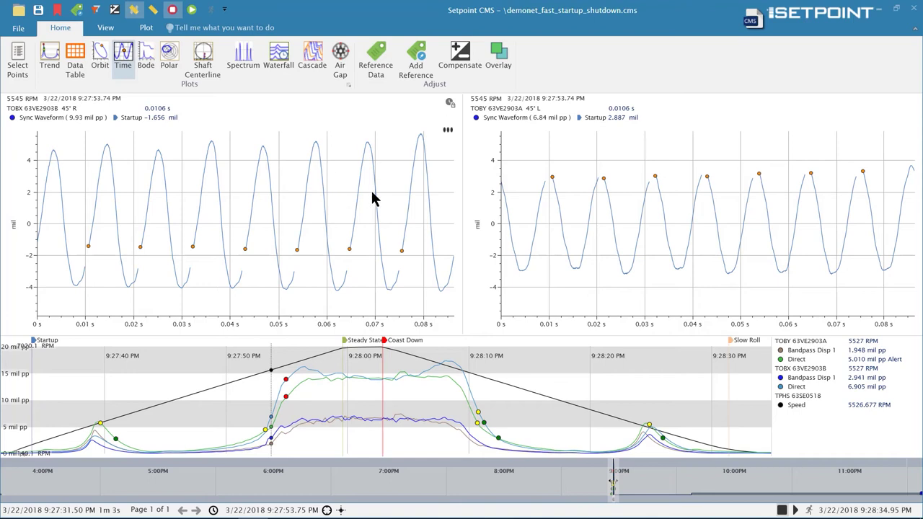
click(426, 431)
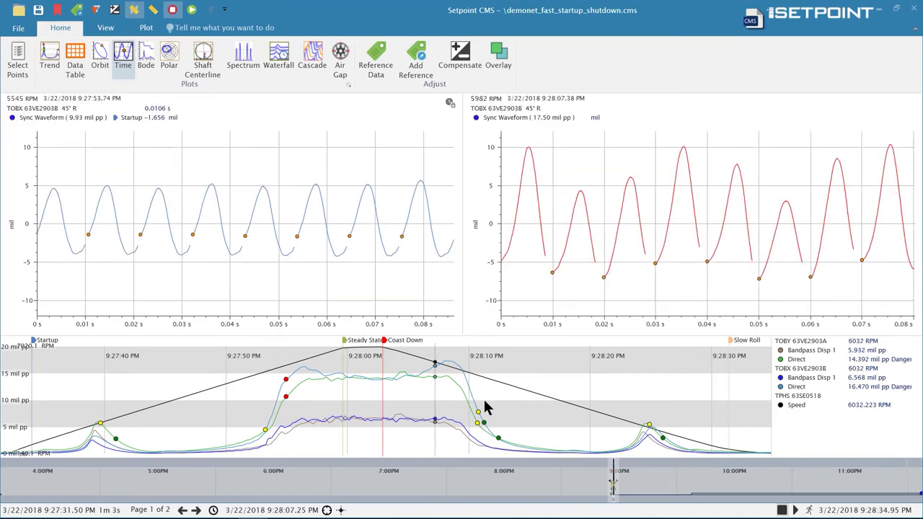
- Compare the right waveform at 9:28:13, 9:28:07, 9:28:05, 9:27:48, 9:28:12 and 9:28:20
click(509, 407)
click(563, 410)
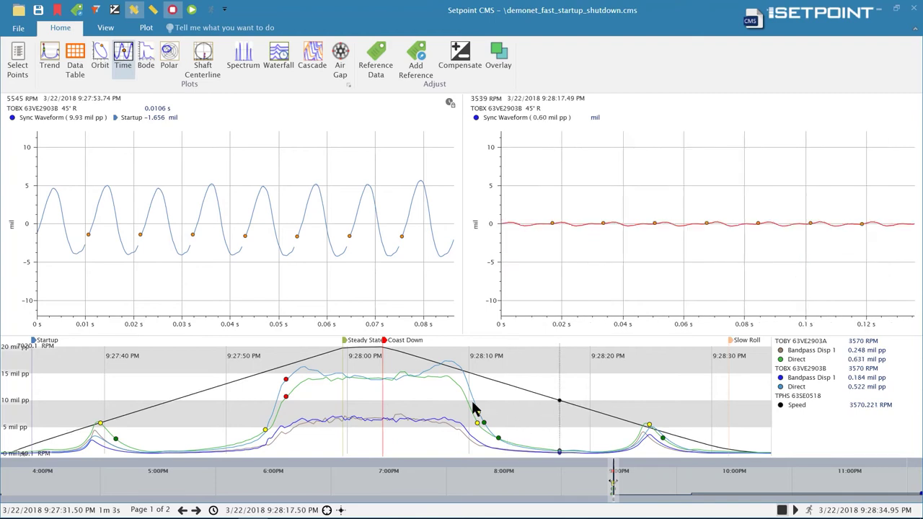
click(441, 405)
click(412, 401)
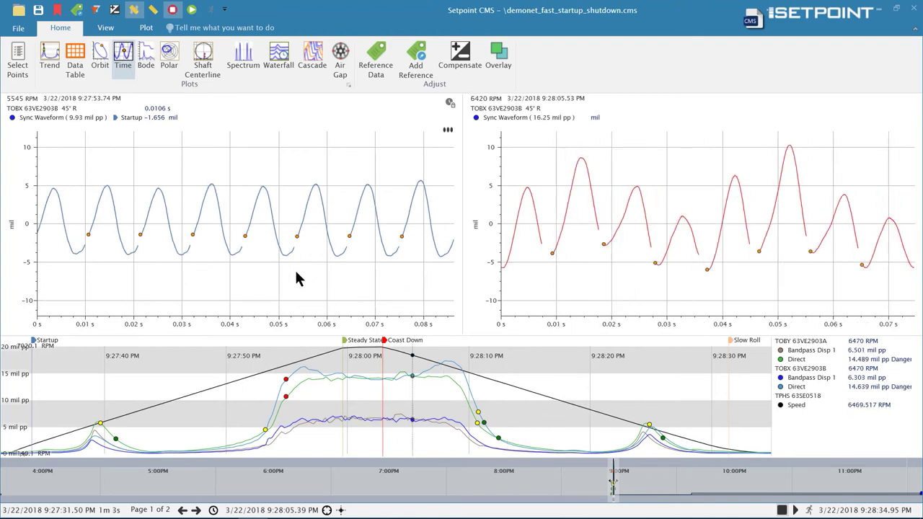
click(302, 412)
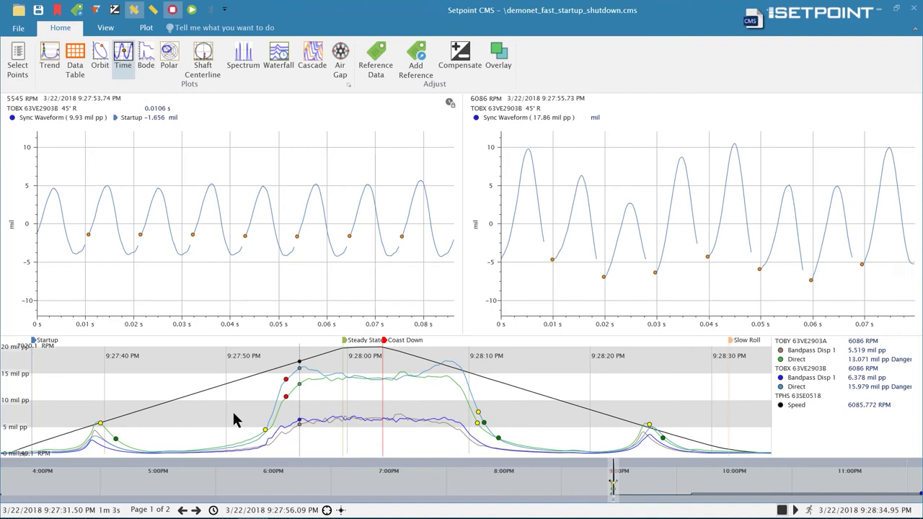
click(200, 401)
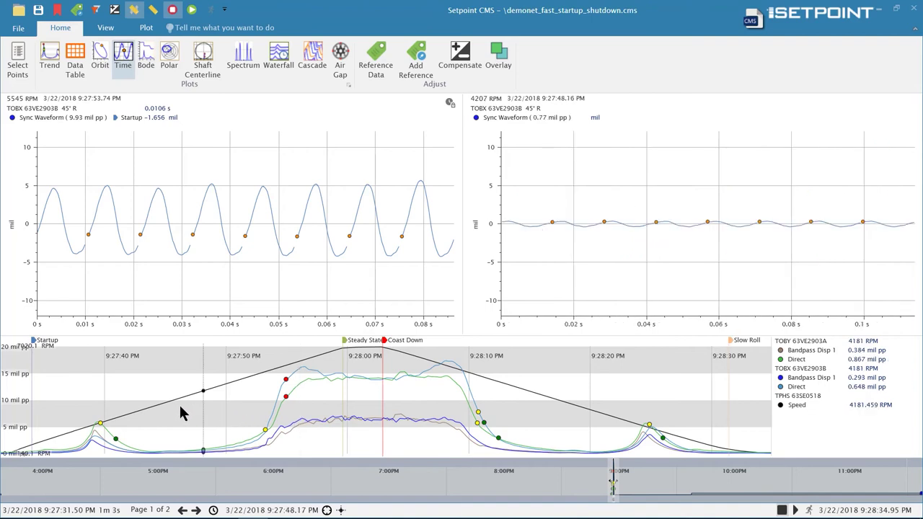
click(416, 405)
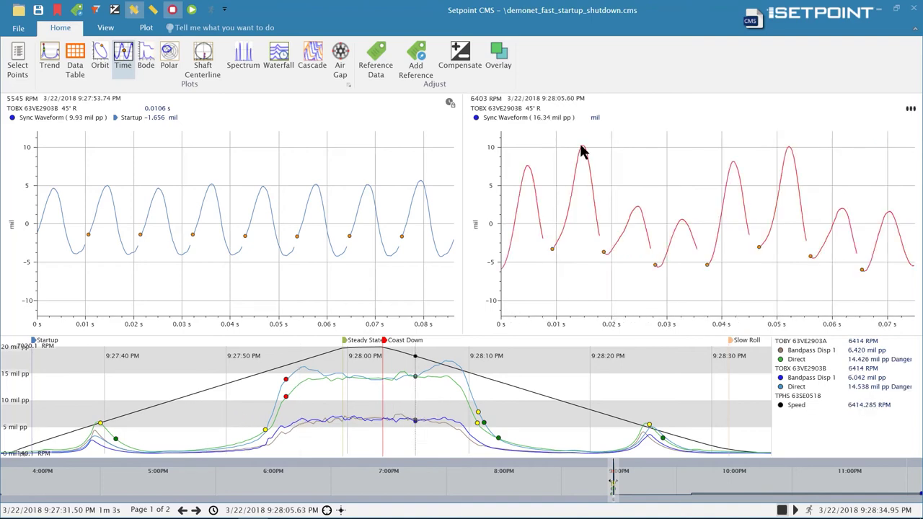
click(503, 401)
click(552, 412)
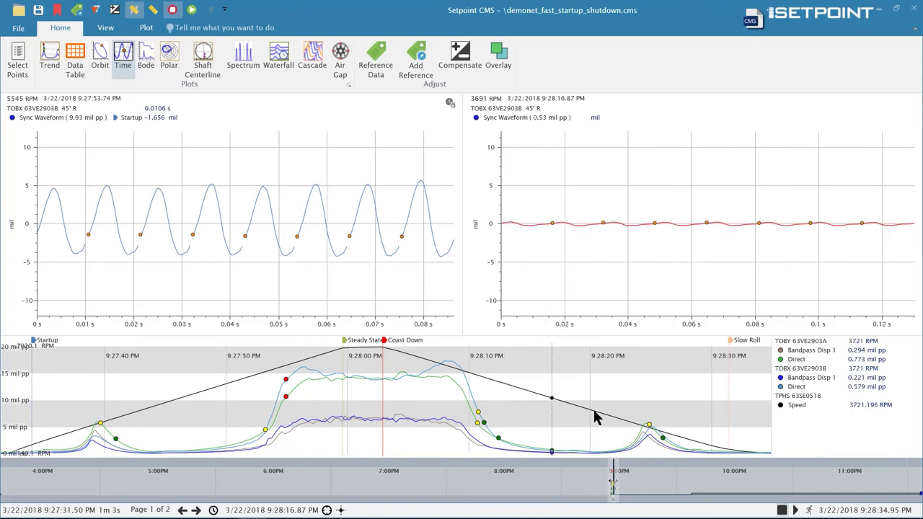
click(596, 411)
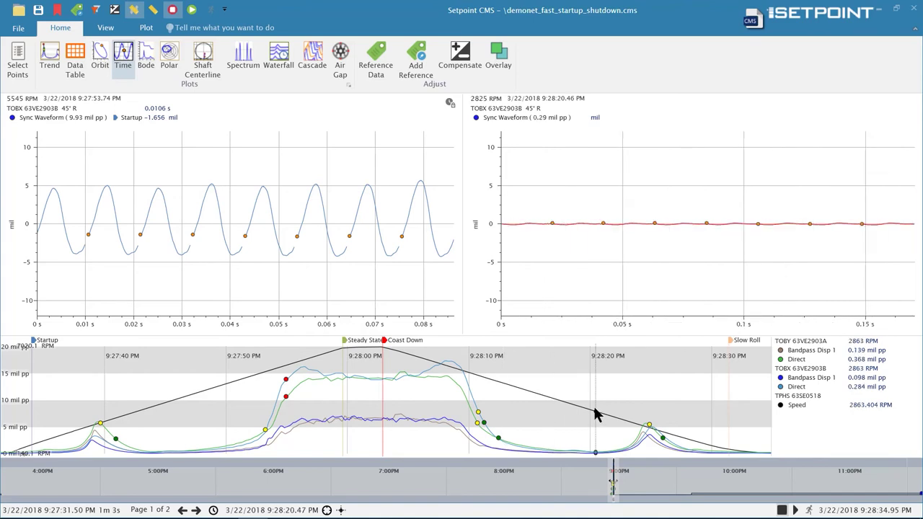
- Choose the TOBX 63VE2903B channel for the overview timeline and widen the trend span to 6m 33s
click(582, 483)
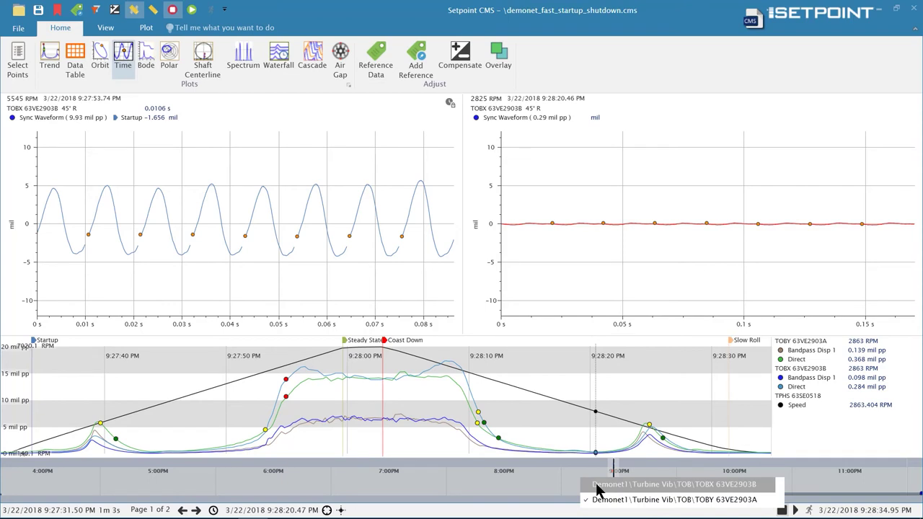
click(597, 487)
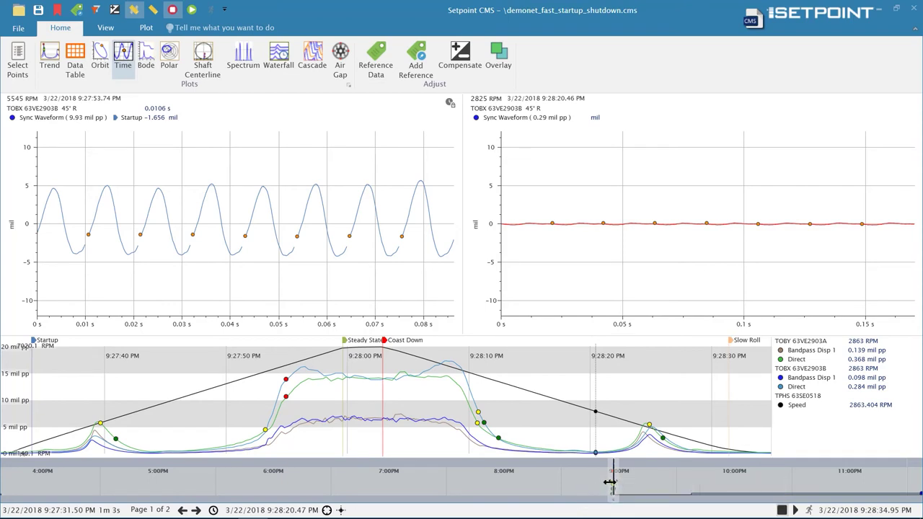
drag(610, 481, 602, 483)
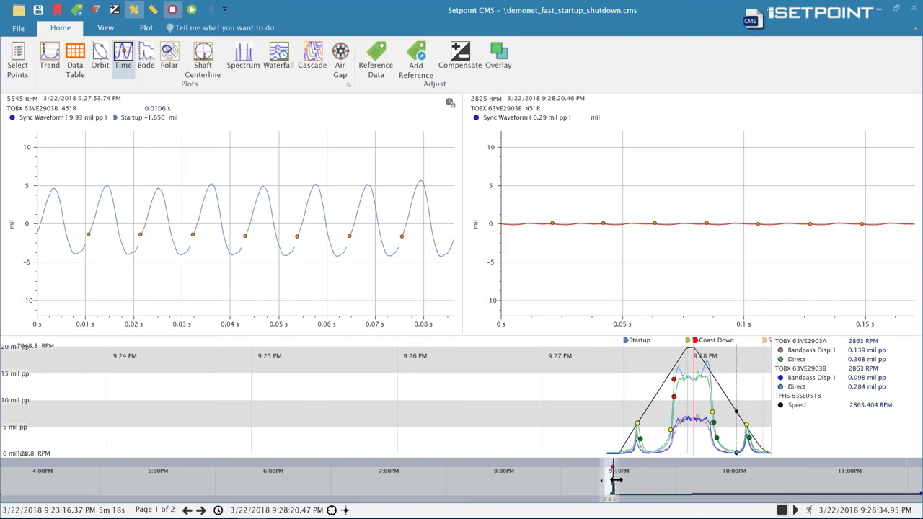
drag(615, 479, 617, 479)
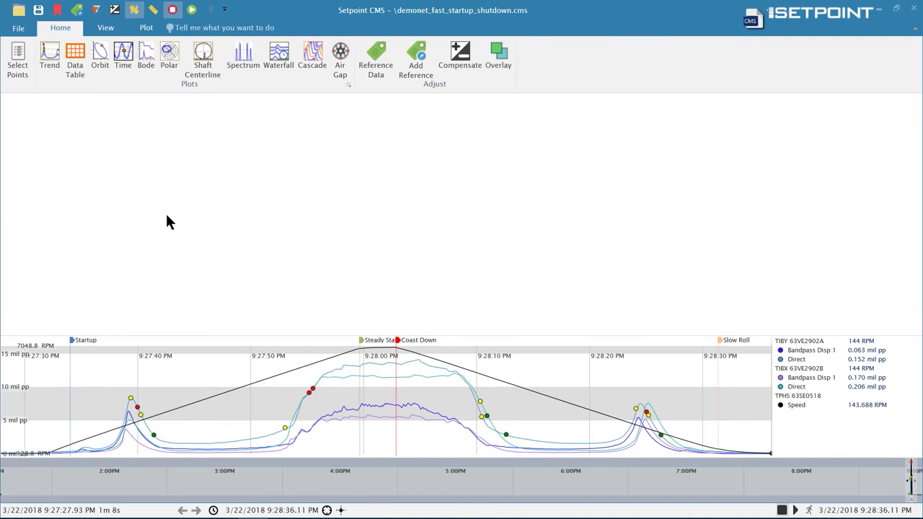
- Add a probe data table set to 9:27:48 and open the Reference Data list
click(75, 61)
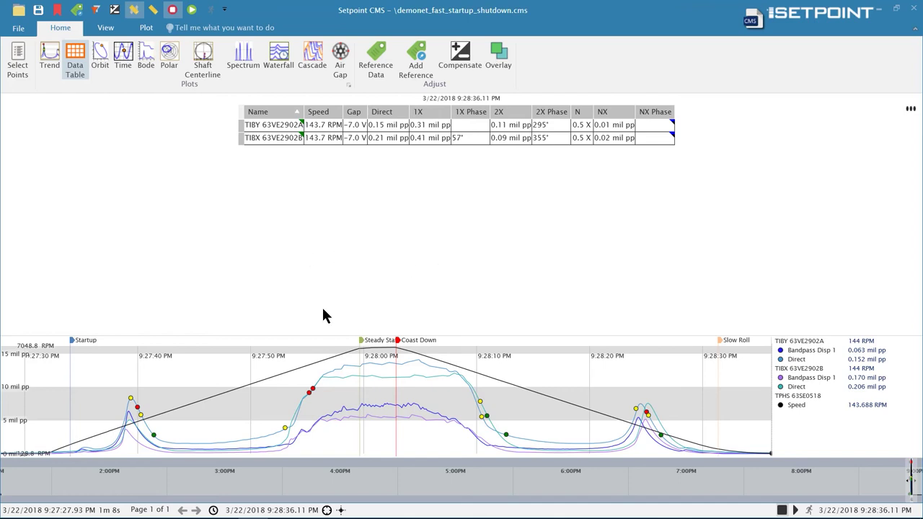
click(254, 380)
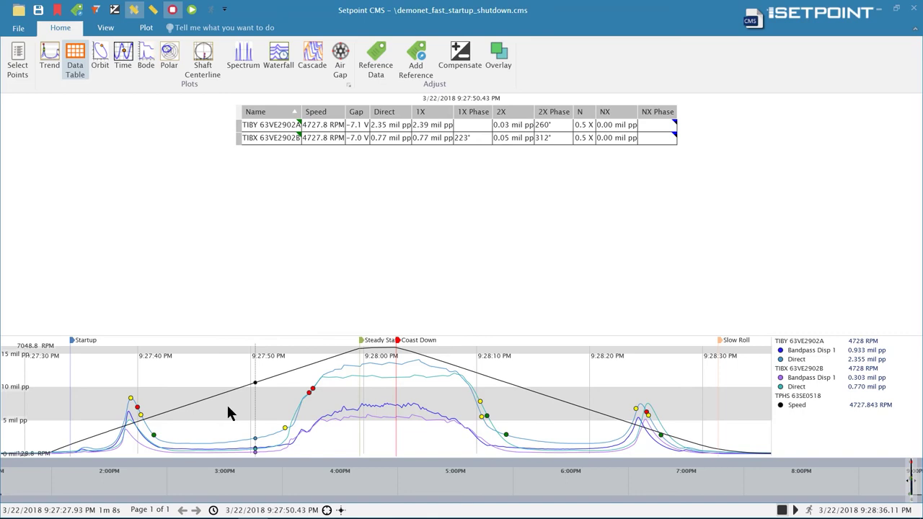
click(226, 403)
click(375, 63)
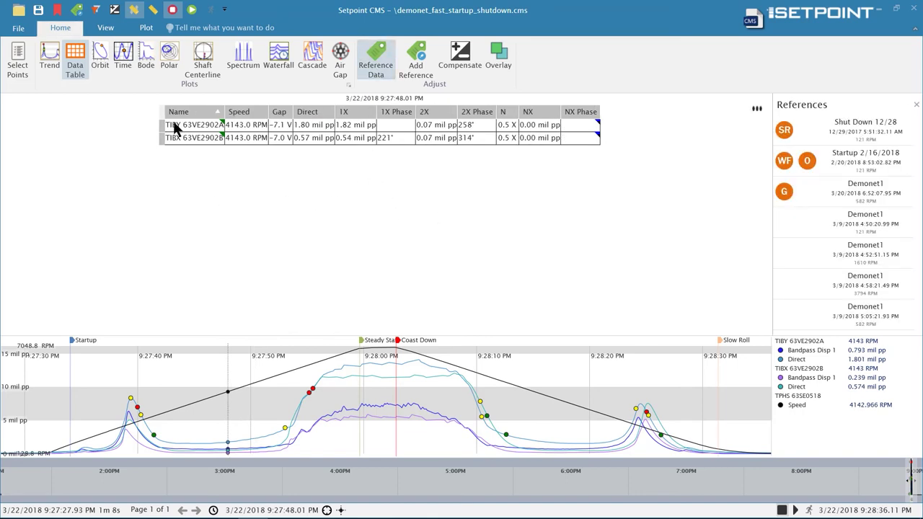
- Compensate against the Shut Down 12/28 reference, review values from 9:27:53 to 9:28:09, then turn it off
click(465, 62)
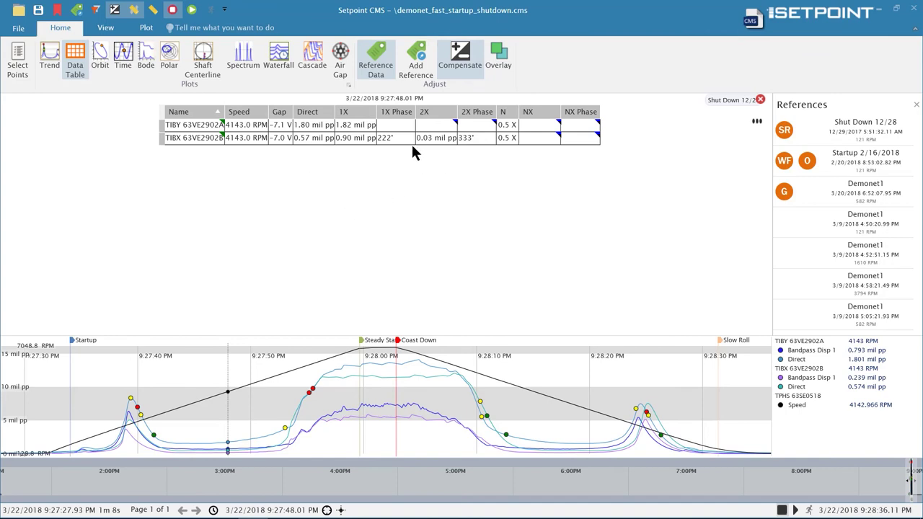
click(287, 417)
click(351, 405)
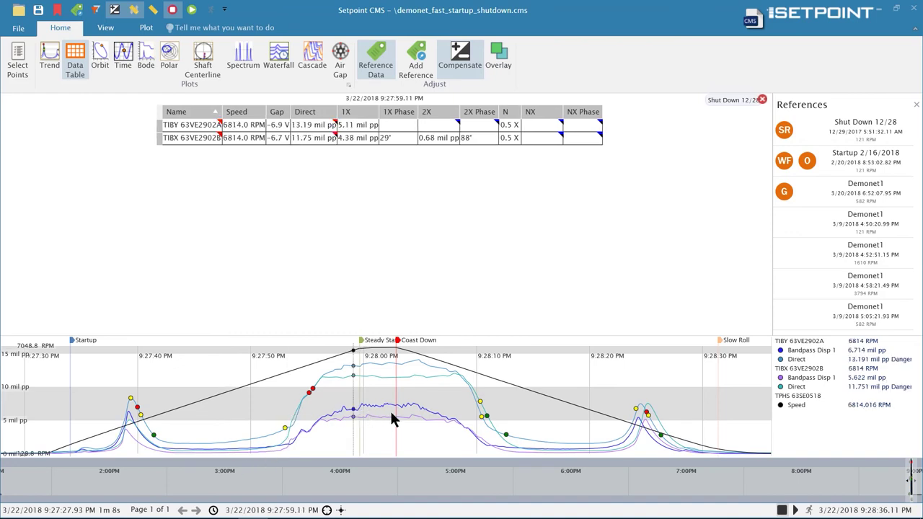
click(475, 427)
click(447, 62)
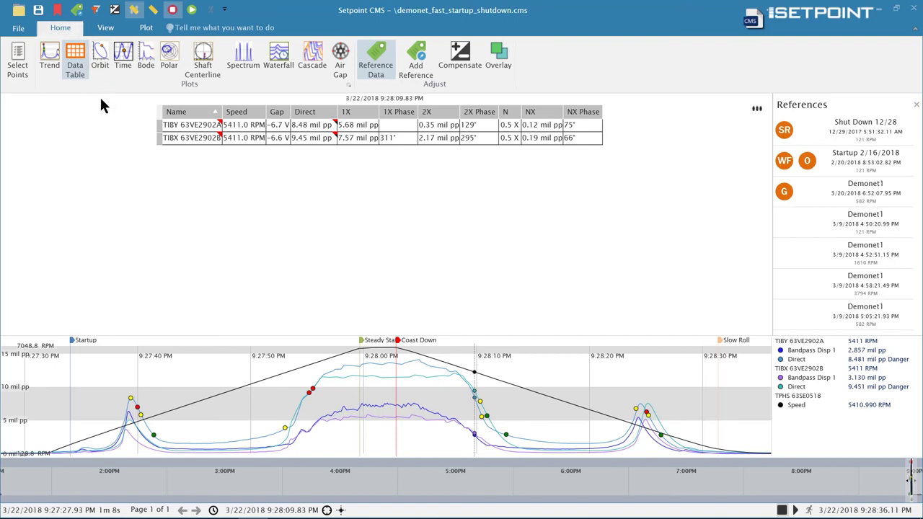
- Open airGapPlotBeta2.cms from the recent files list
click(18, 28)
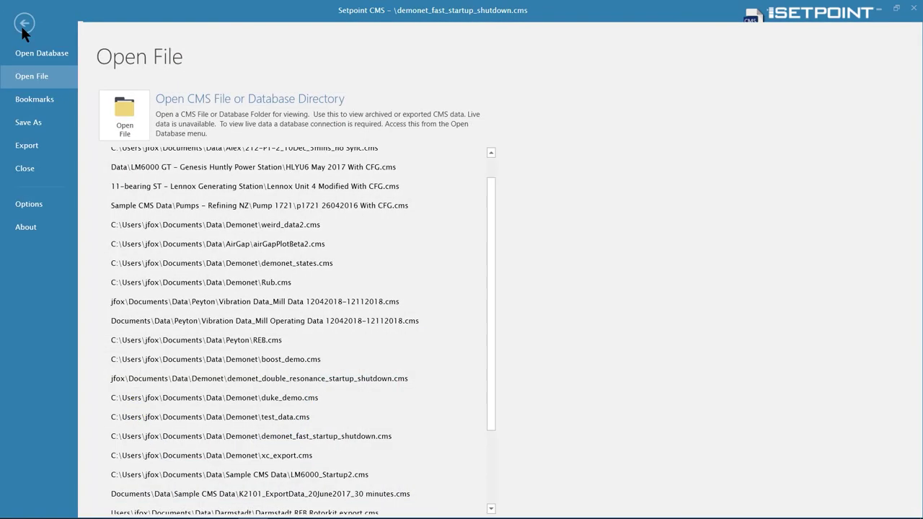
click(281, 246)
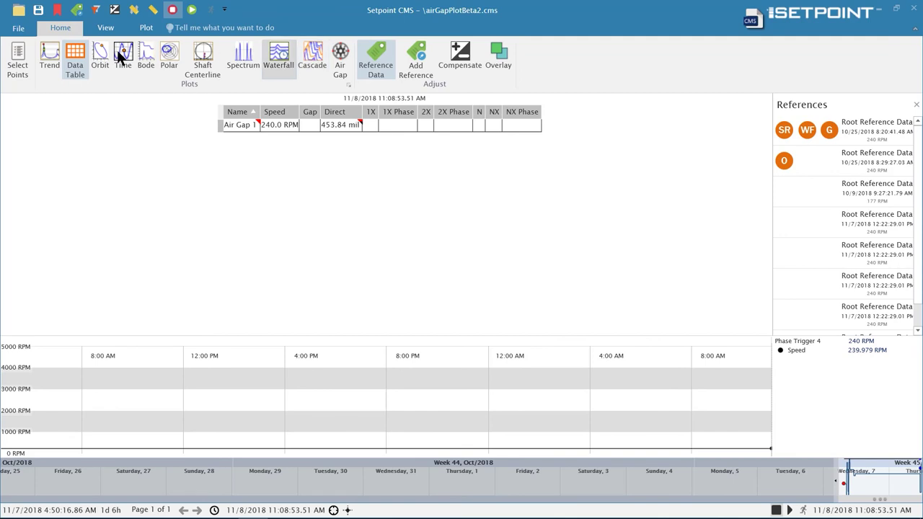
- Show the air gap polar plot and rescale it to the rotor profile rings
click(337, 52)
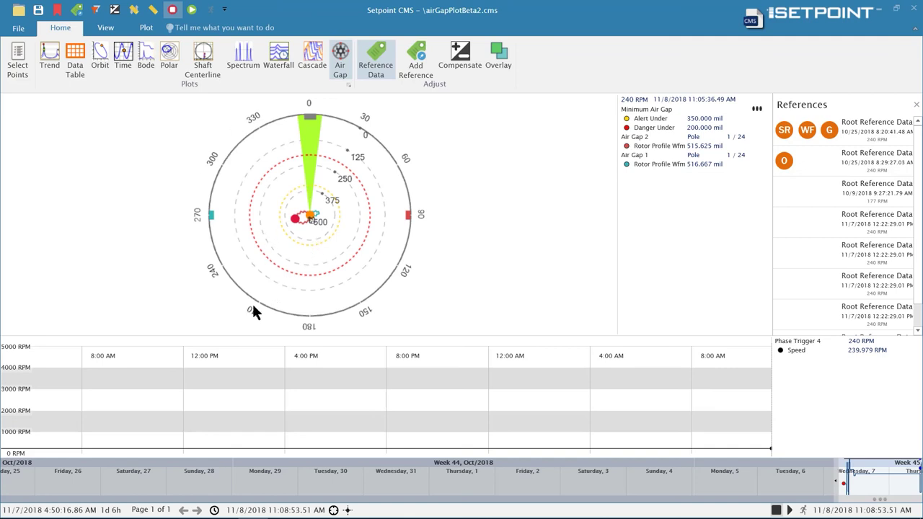
click(133, 10)
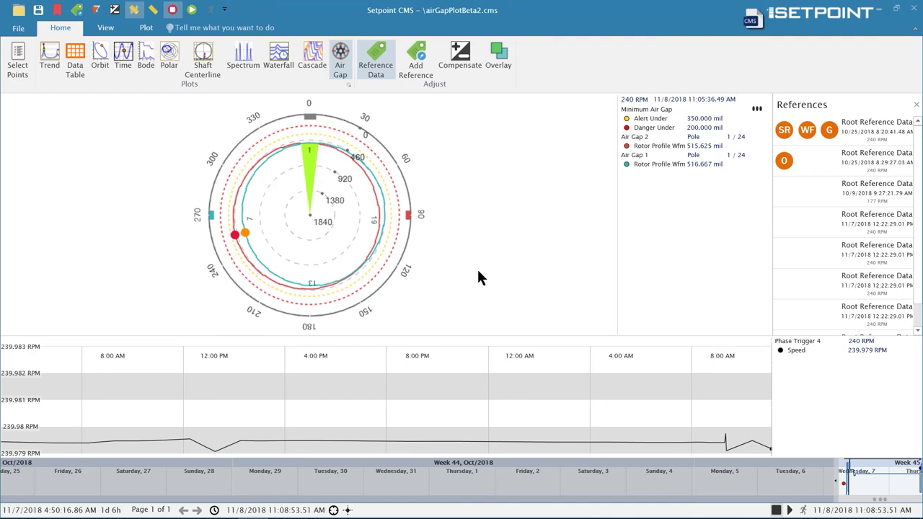
- Turn off the Timeline so the polar plot fills the window, then select poles 1, 2 and 7
click(105, 27)
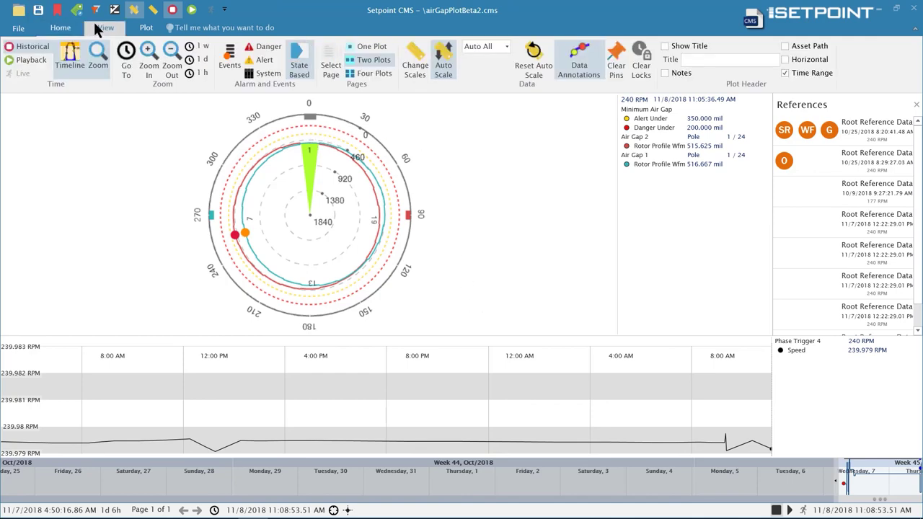
click(70, 63)
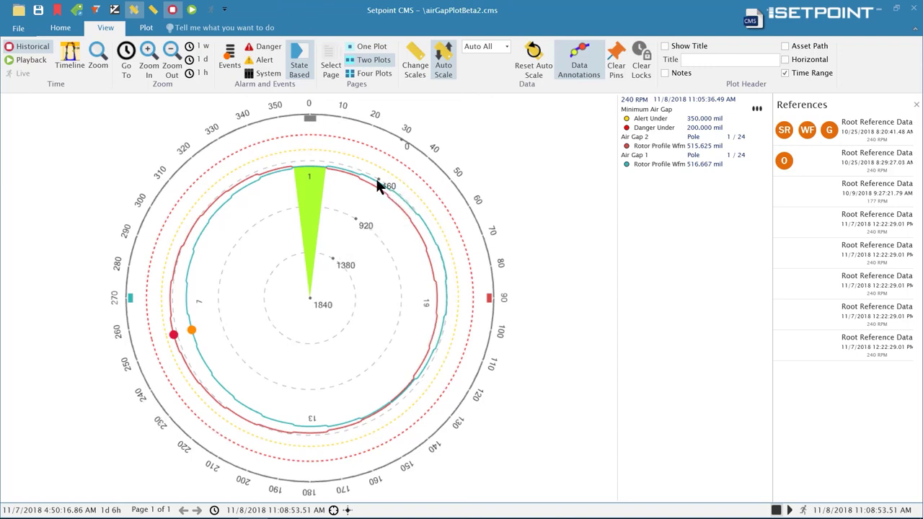
click(345, 173)
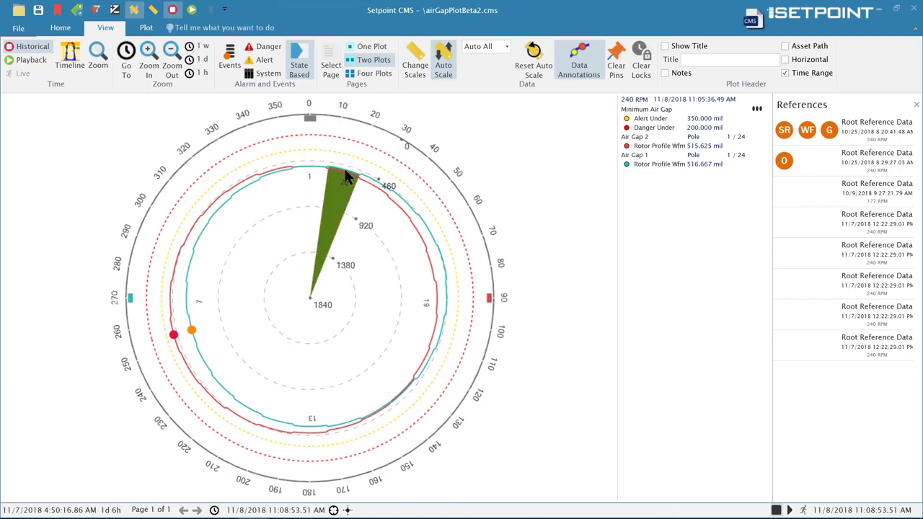
click(311, 167)
click(271, 168)
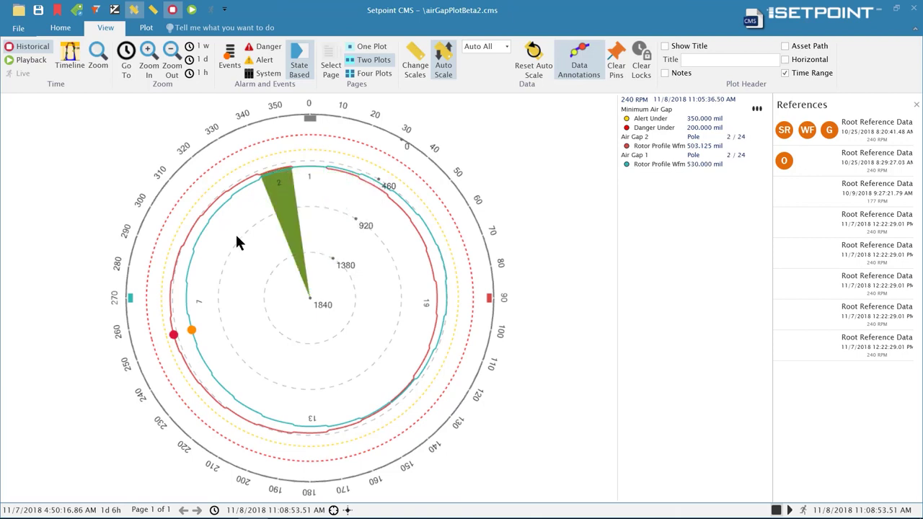
click(200, 303)
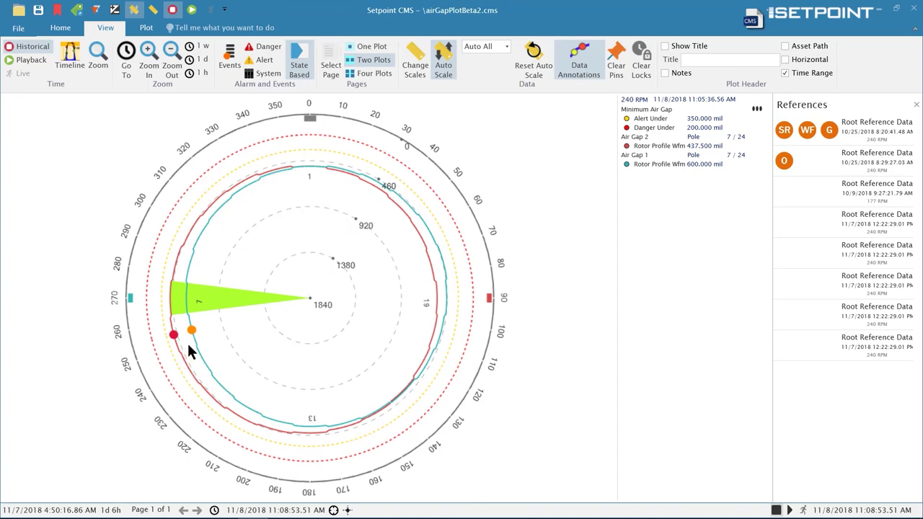
mouse_move(193, 334)
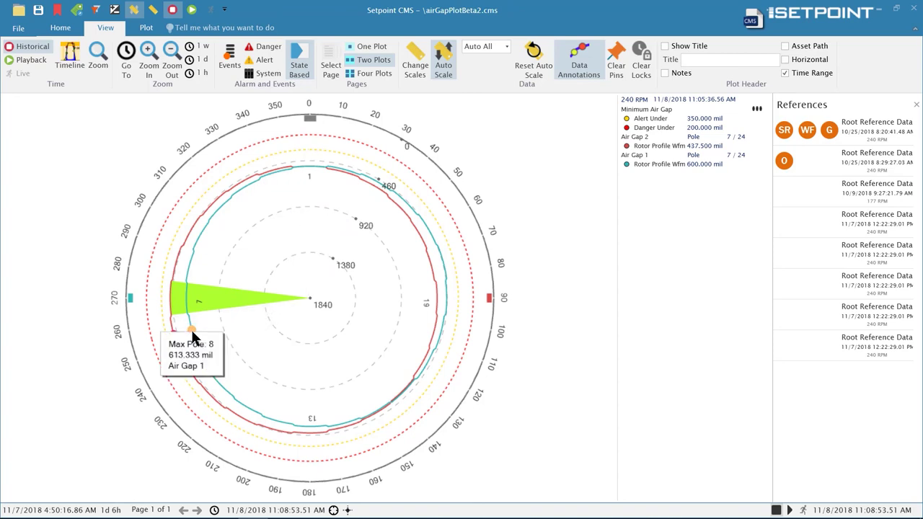